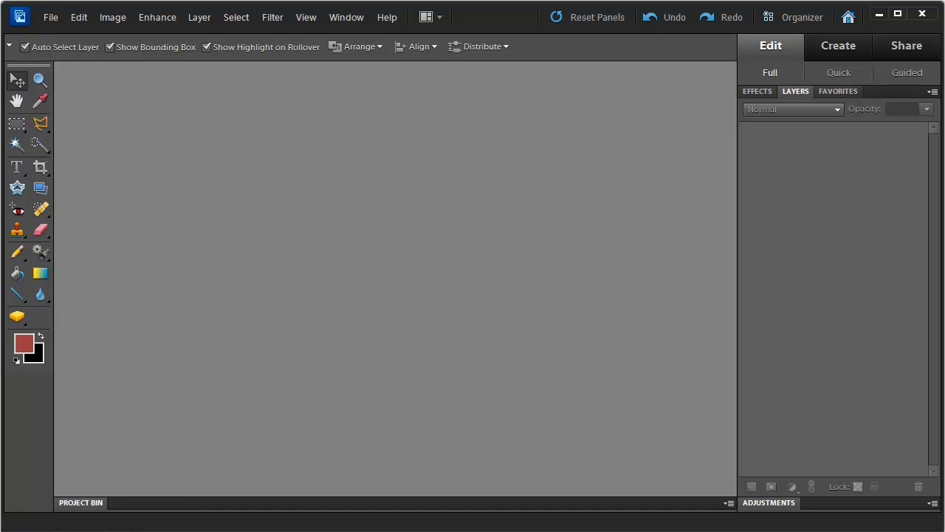
Reset the foreground and background colours to their defaults and browse to Business > Album Templates Final for a file to open.
key("d")
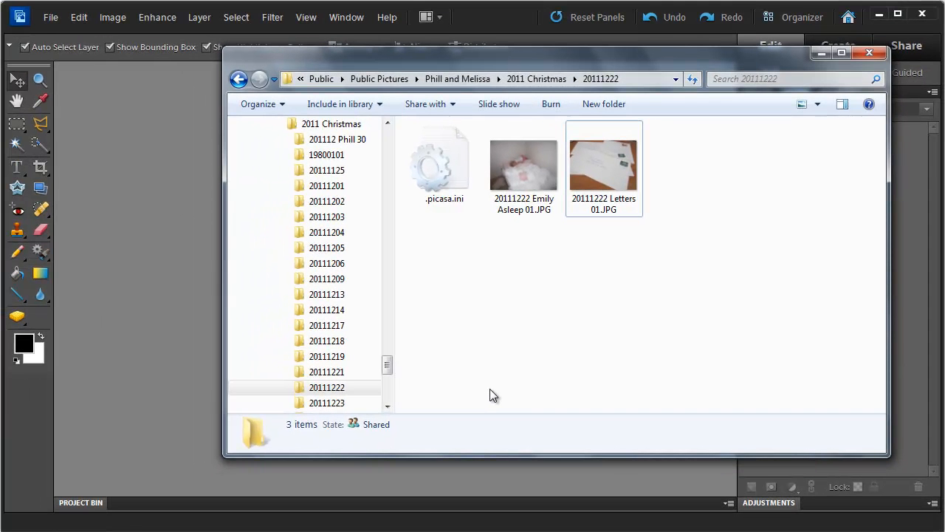
left_click(48, 19)
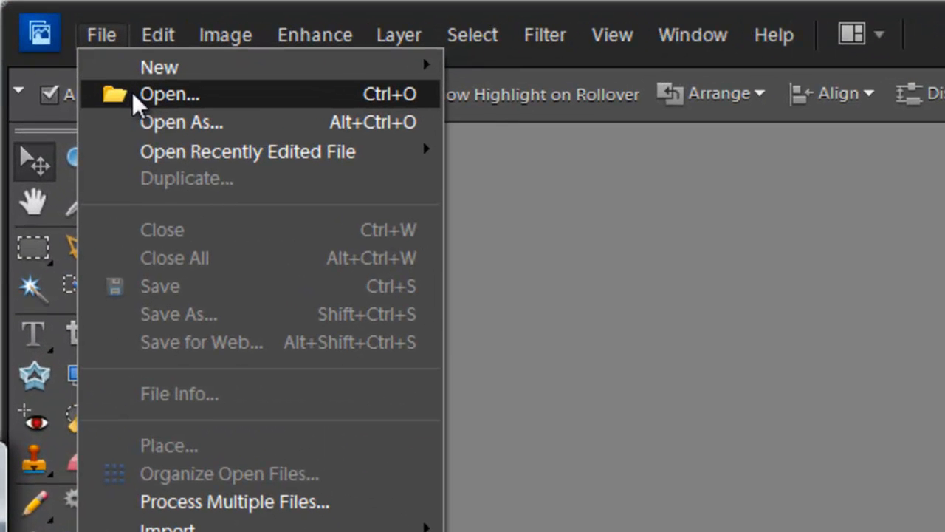
left_click(133, 92)
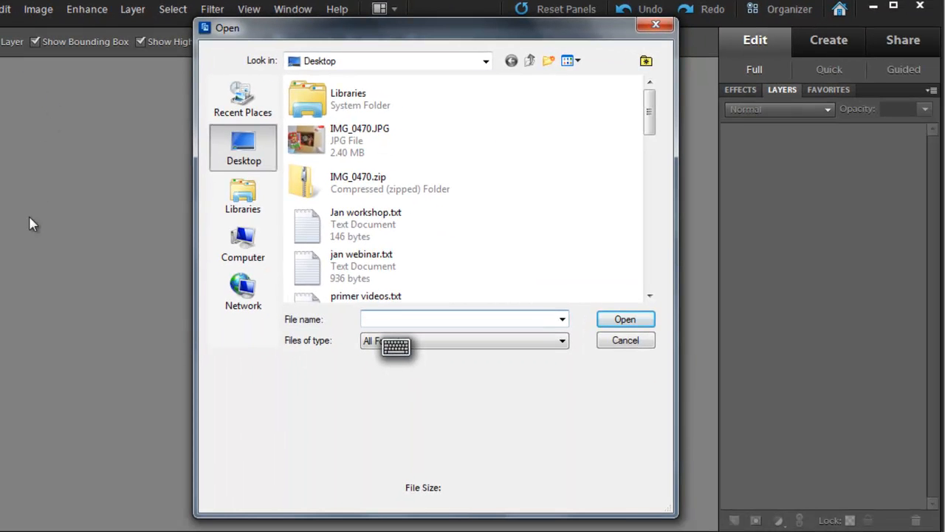
type("bus")
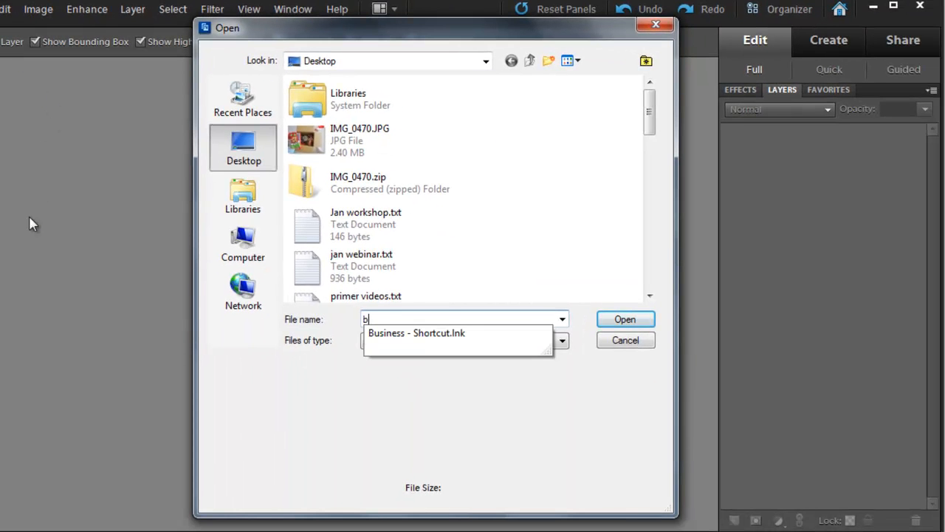
key("Down")
key("Return")
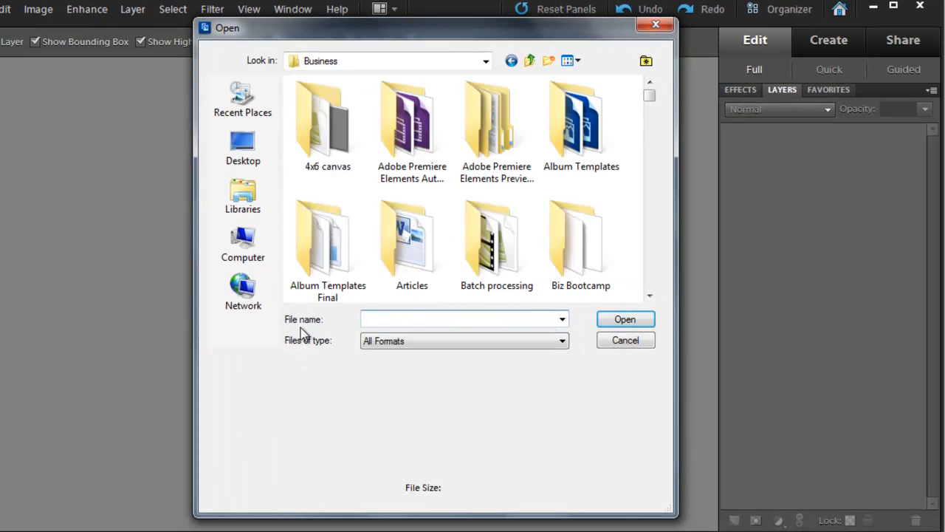
double_click(322, 267)
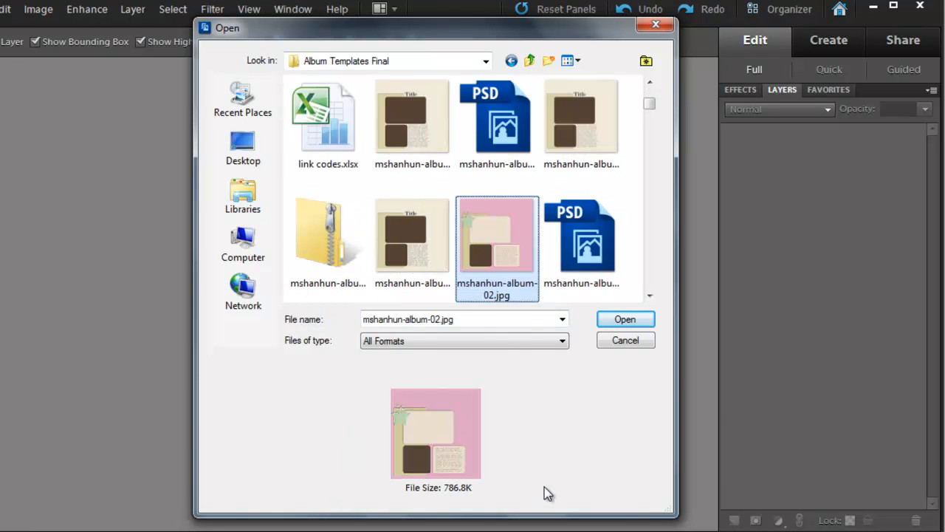
Preview the album template files in the Album Templates Final folder one after another.
key("Down")
key("Down")
key("Down")
key("Down")
key("Down")
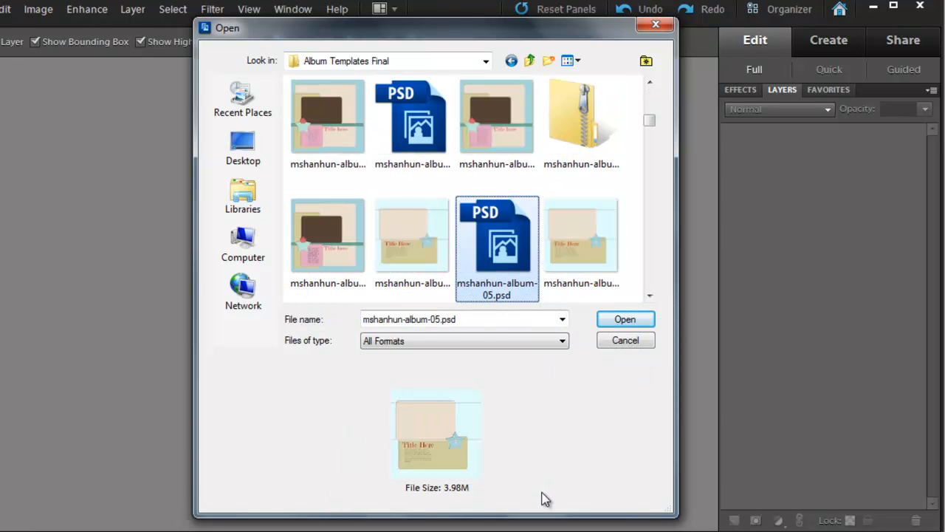
key("Down")
key("Down")
key("Down")
key("Down")
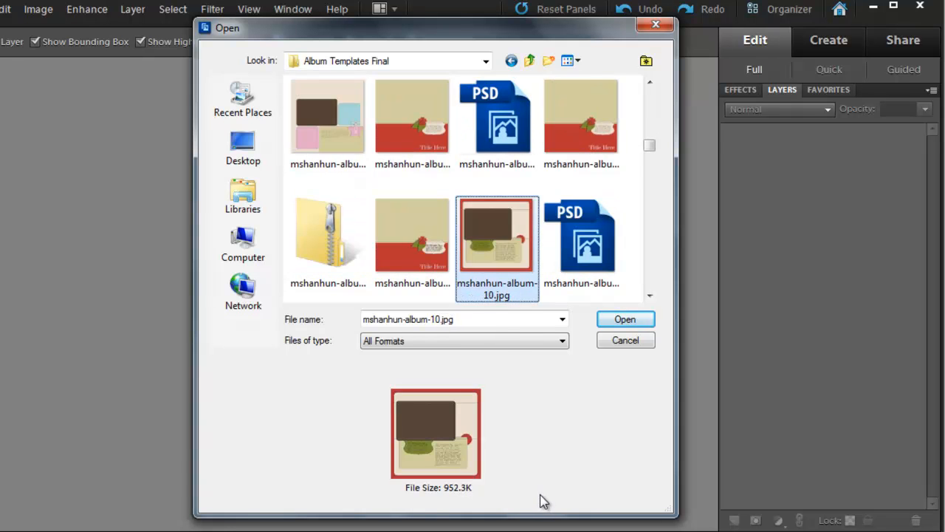
key("Down")
key("Down")
key("Down")
key("Down")
key("Down")
key("Down")
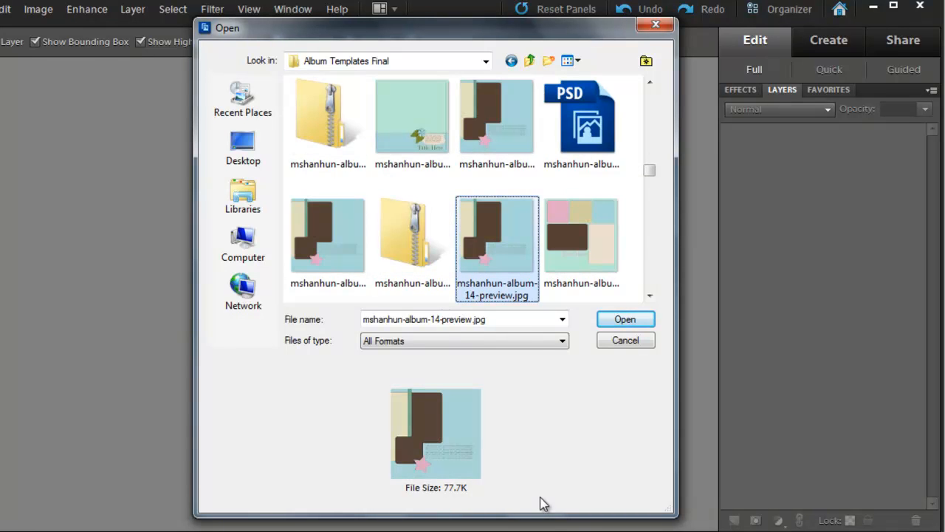
Open the layered template mshanhun-album-03.psd and deselect its text layer.
scroll(390, 173, "up", 3)
left_click(389, 173)
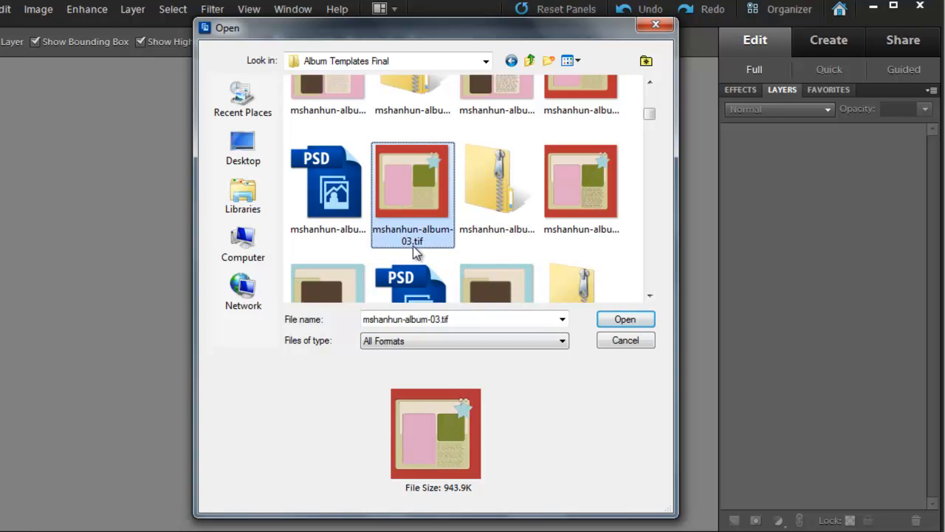
left_click(356, 220)
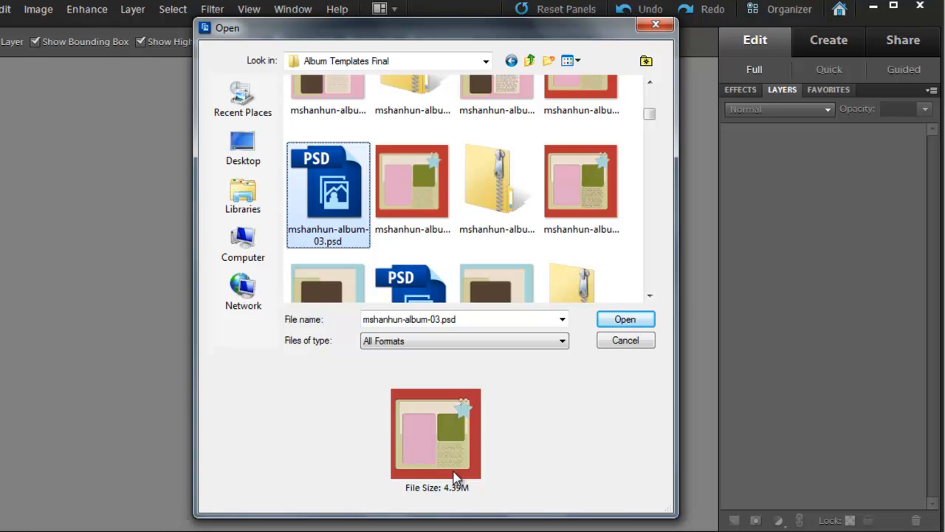
left_click(612, 322)
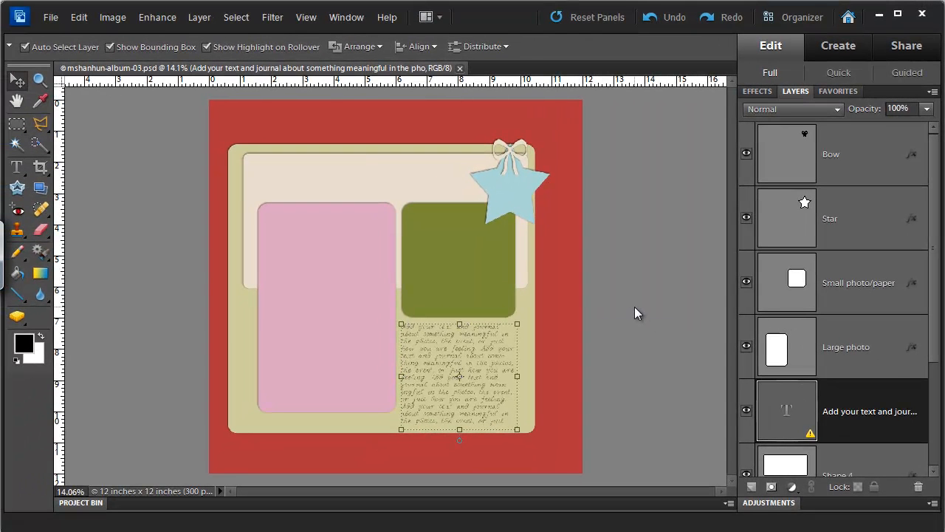
left_click(633, 305)
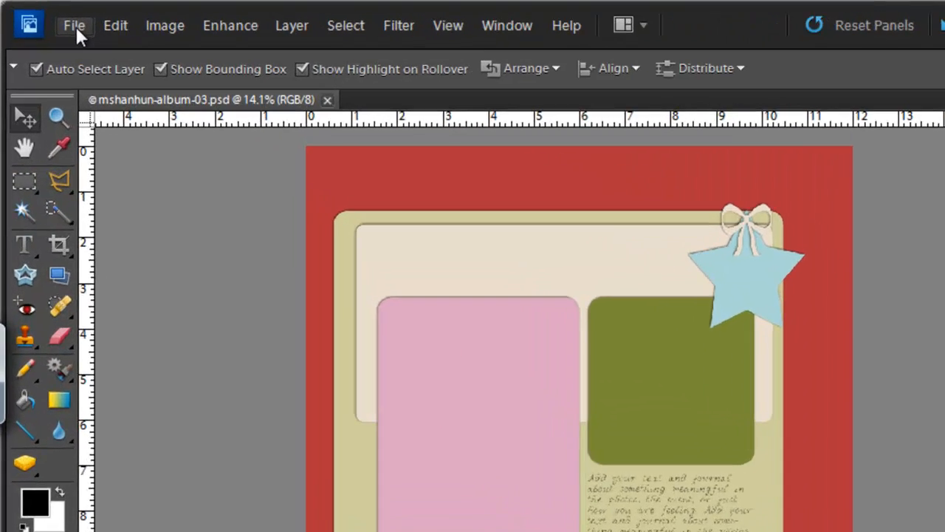
Start saving the template under the new name 20111222 in the 2011 Christmas folder.
left_click(51, 18)
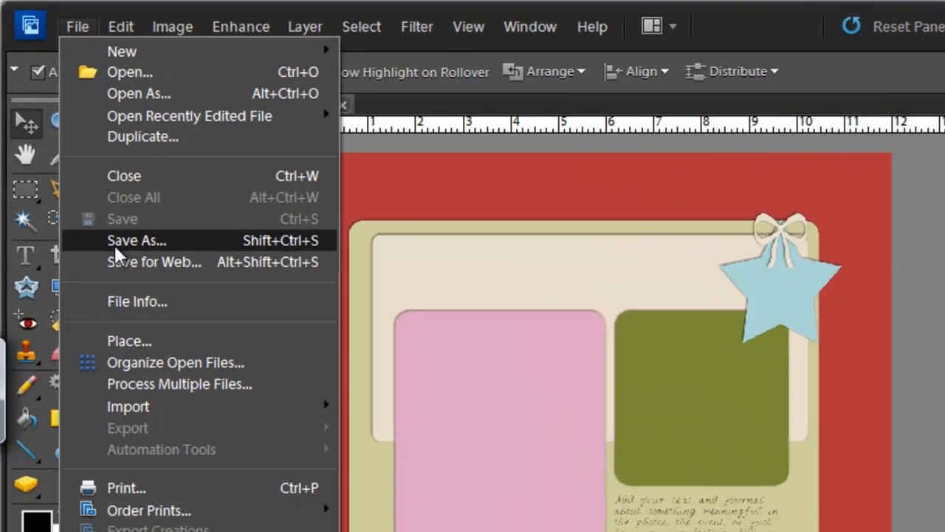
left_click(77, 164)
left_click(320, 151)
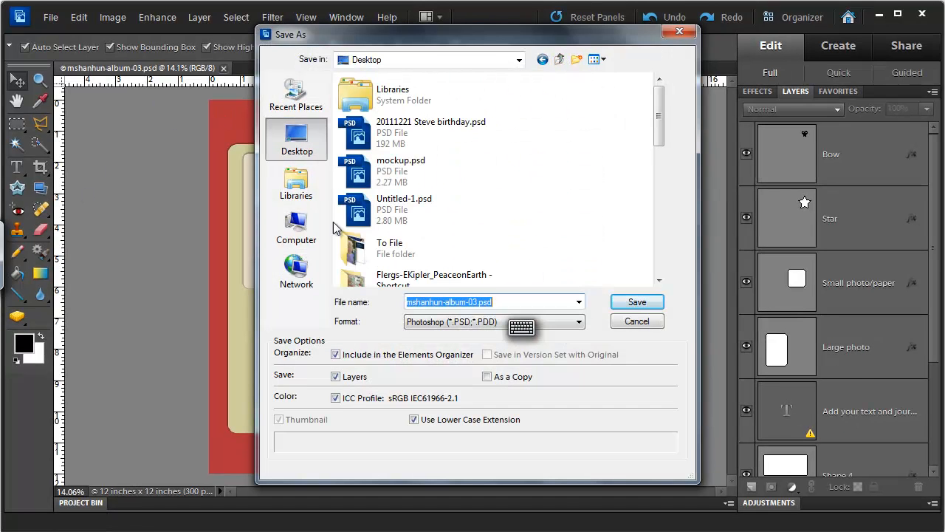
type("20111222")
scroll(421, 140, "down", 3)
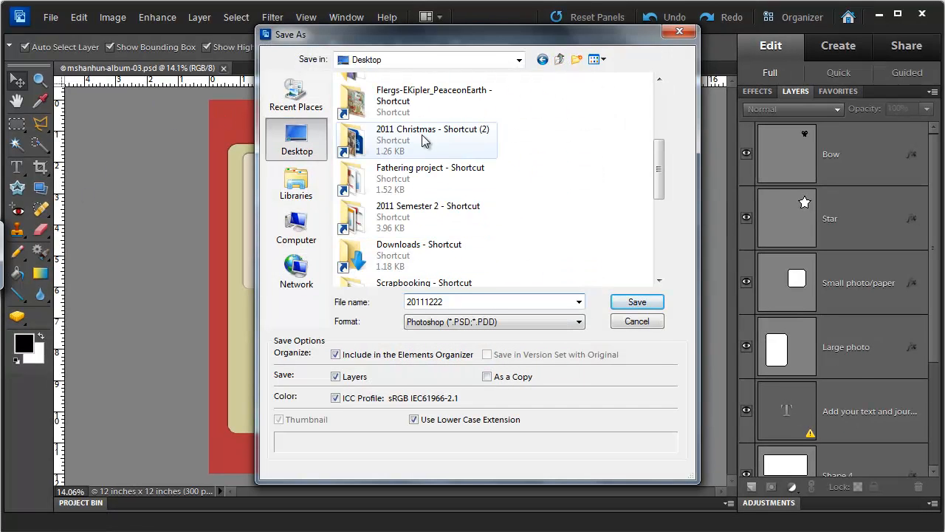
double_click(421, 140)
left_click_drag(659, 110, 682, 96)
double_click(446, 302)
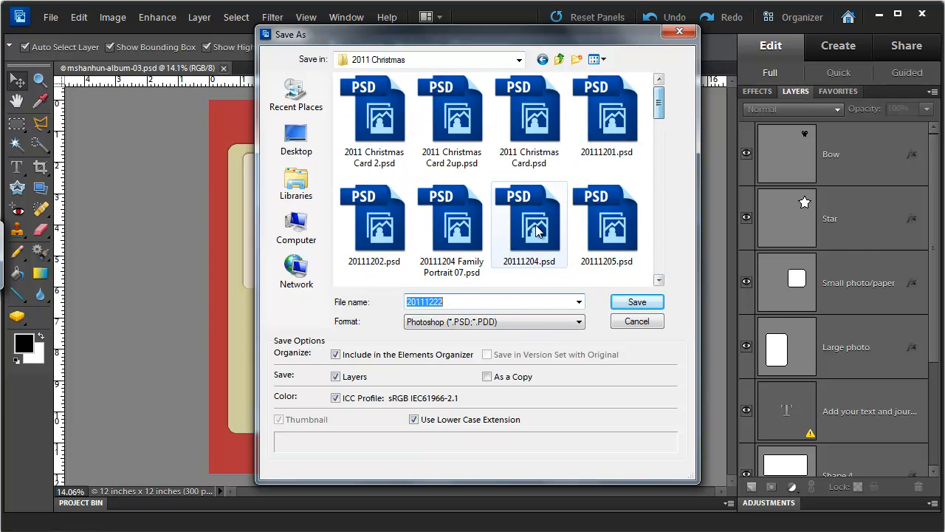
left_click(483, 303)
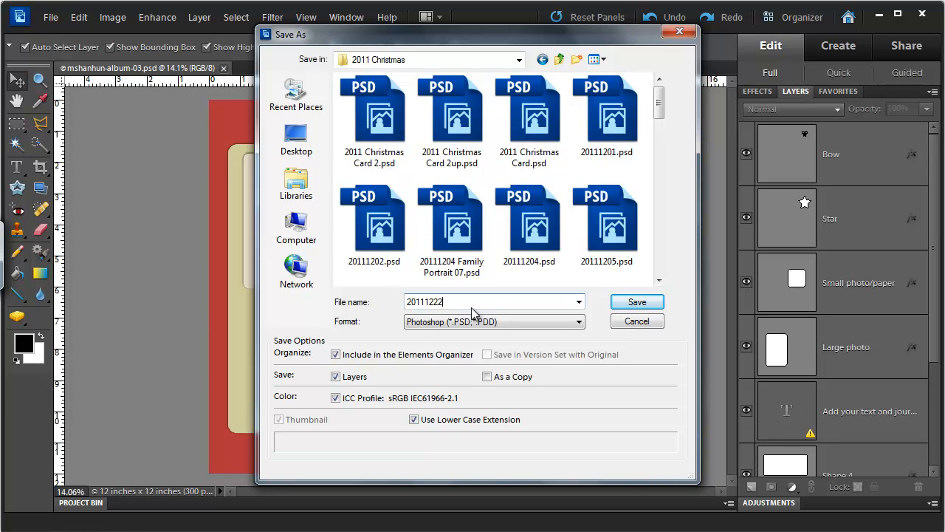
Keep Photoshop (*.PSD;*.PDD) as the format and save the renamed template.
left_click(418, 323)
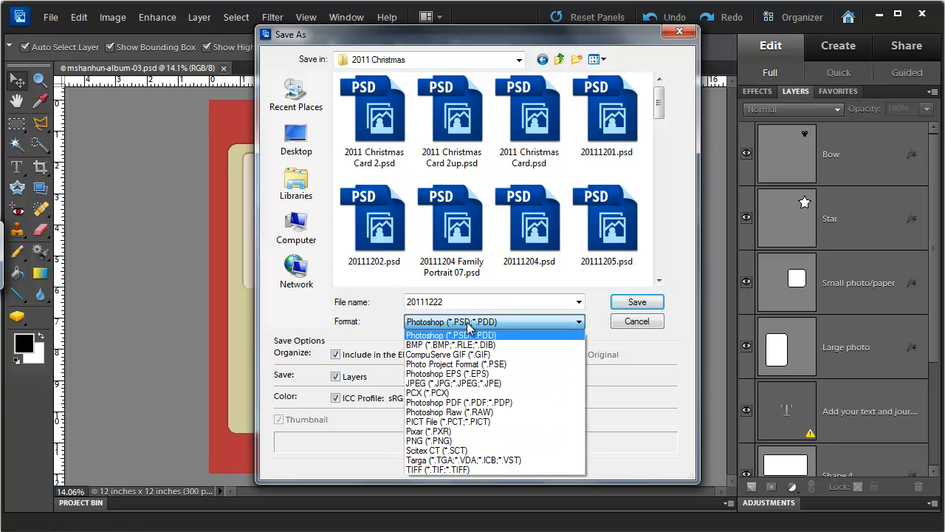
left_click(442, 327)
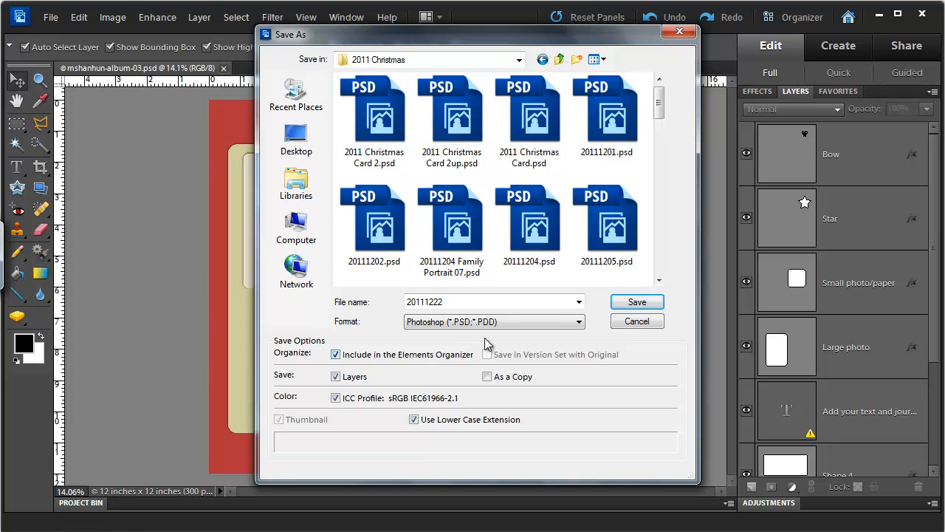
left_click(662, 303)
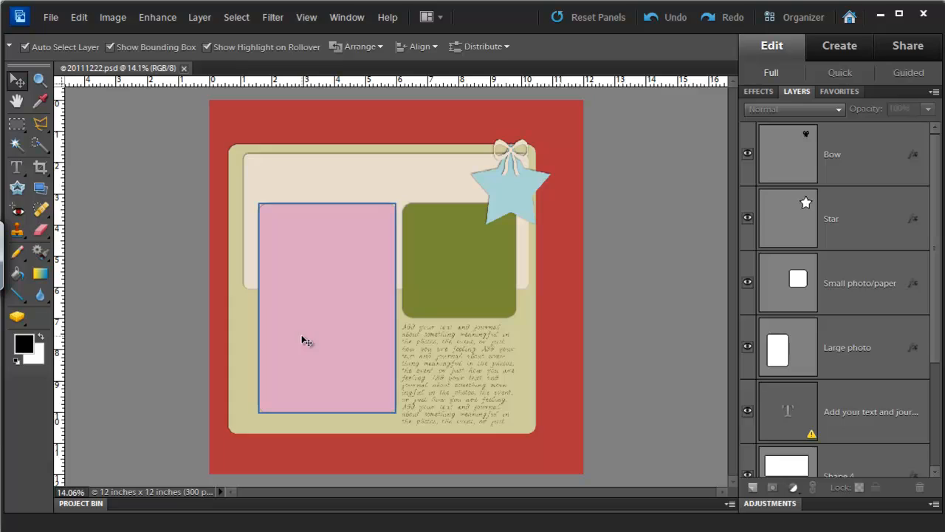
Place the Asleep 01 photo from the 20111222 folder directly above the Large photo layer.
left_click(304, 340)
left_click(50, 16)
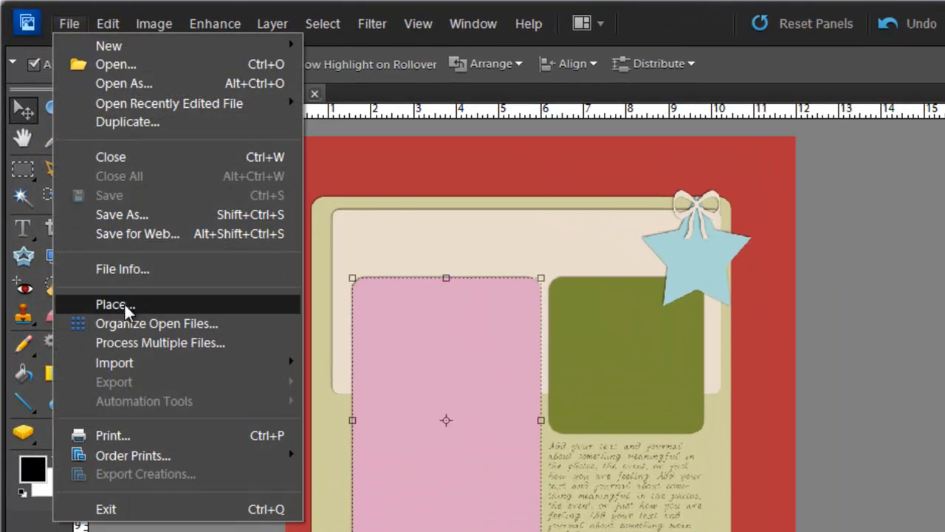
left_click(124, 302)
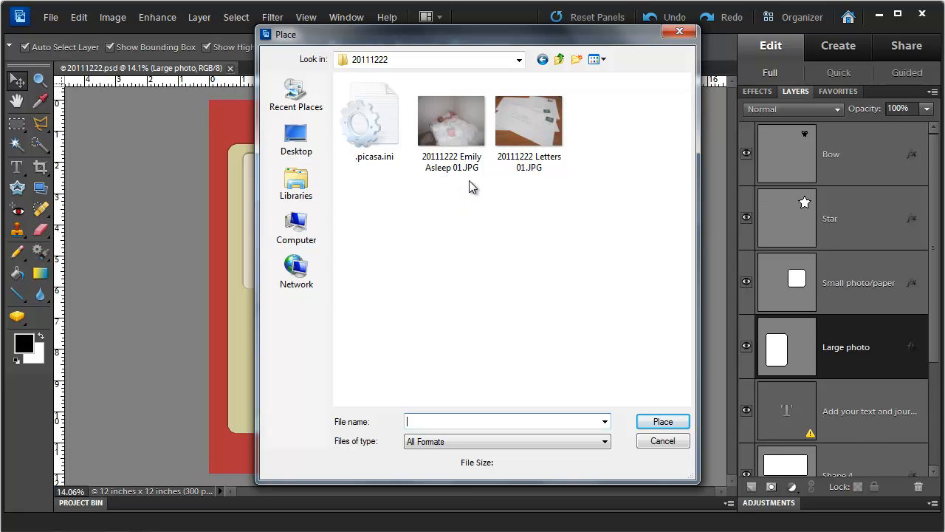
left_click(450, 131)
left_click(653, 423)
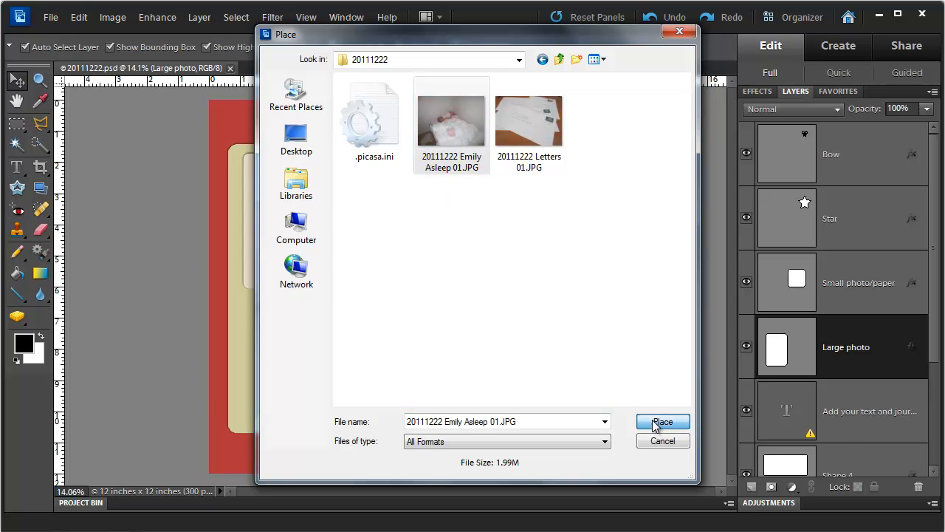
Scale the placed photo to about 33.7% and position it over the pink large photo frame.
left_click_drag(584, 426, 411, 298)
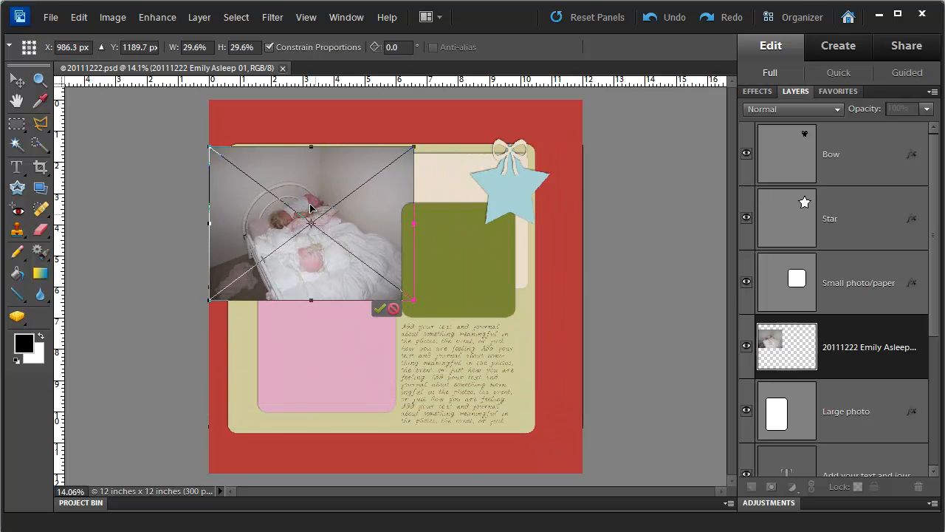
left_click_drag(312, 193, 333, 240)
left_click_drag(433, 349, 464, 372)
left_click_drag(353, 320, 311, 313)
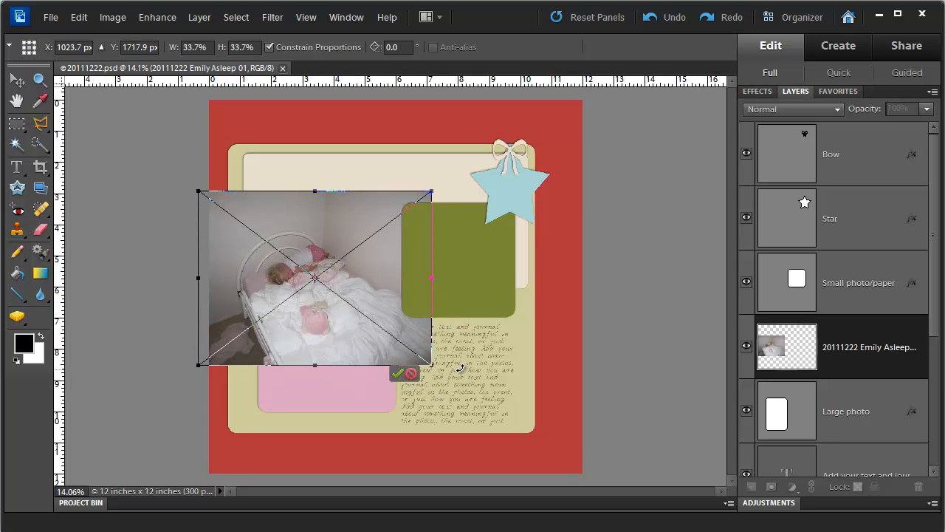
left_click(398, 376)
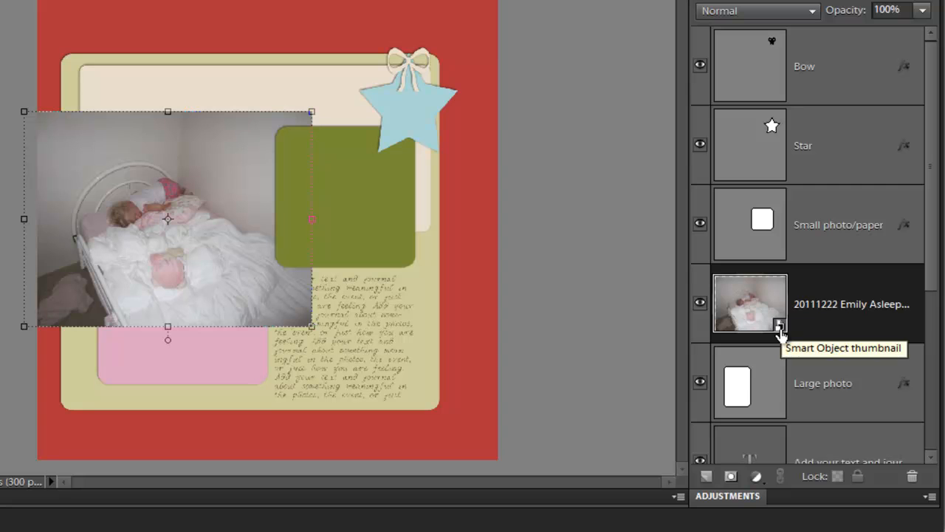
Try clipping the placed photo to the Large photo layer twice, releasing the clipping mask each time.
left_click(782, 334, "alt")
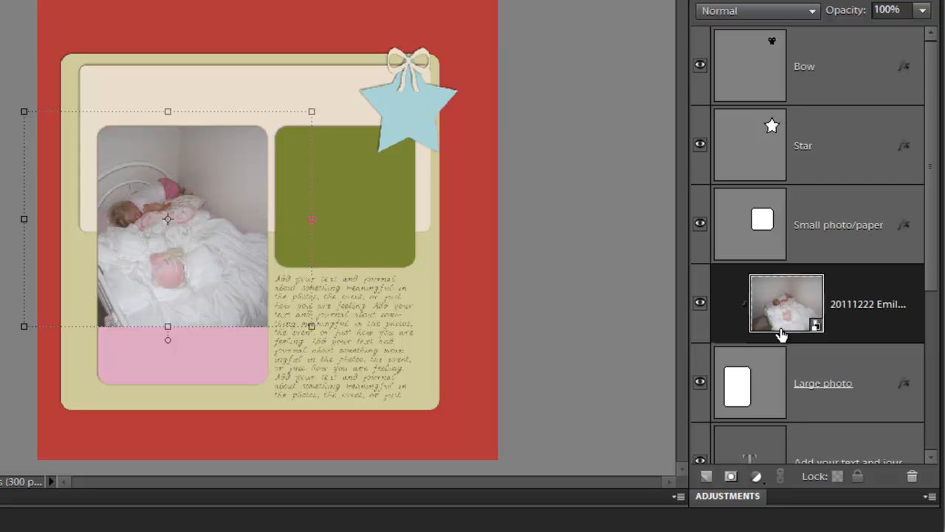
key("ctrl+g")
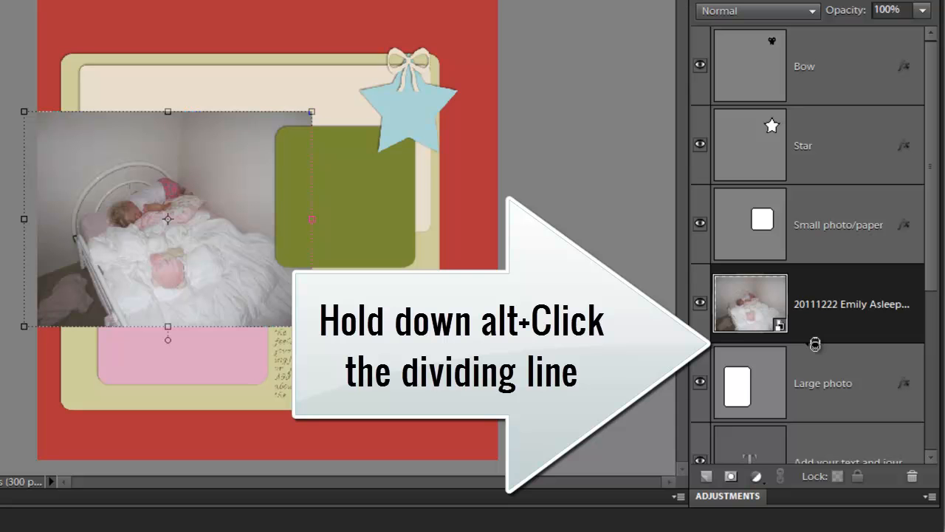
left_click(815, 344, "alt")
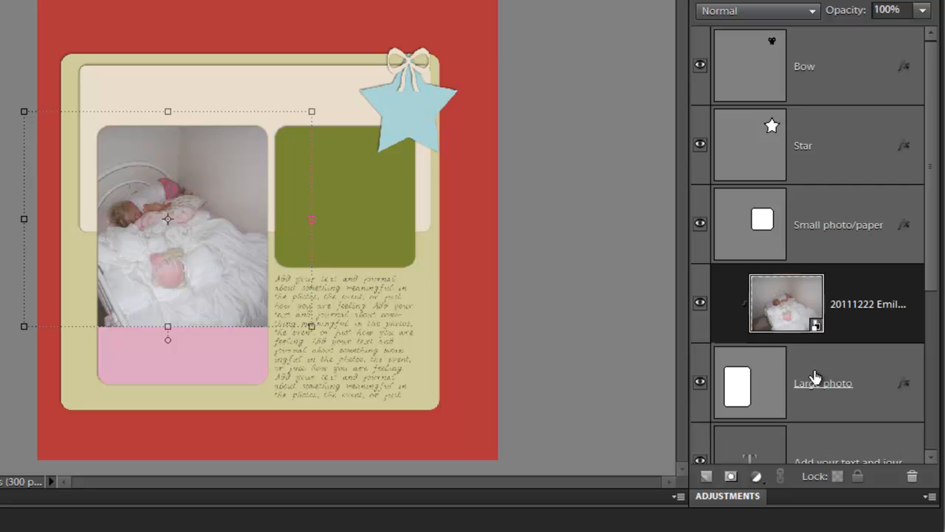
key("ctrl+shift+g")
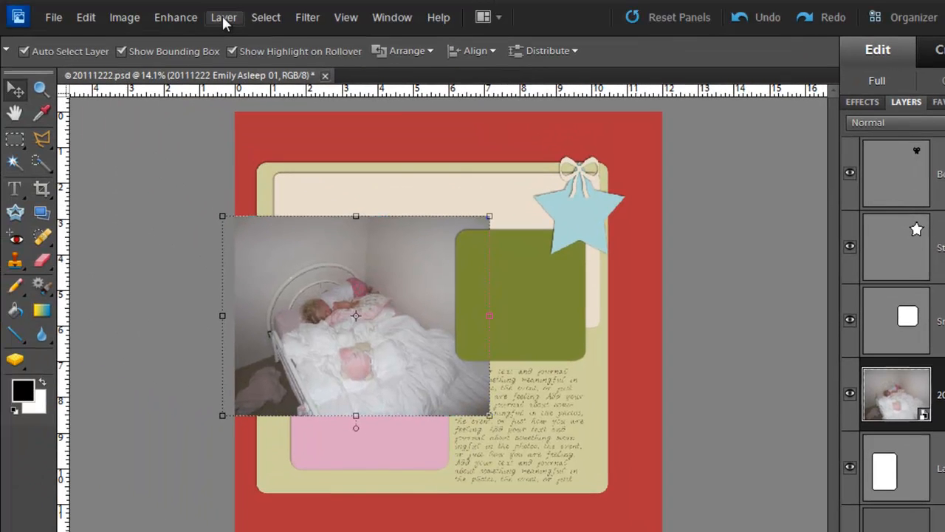
Create a clipping mask that clips the placed photo to the Large photo layer, and leave the photo layer selected.
left_click(228, 19)
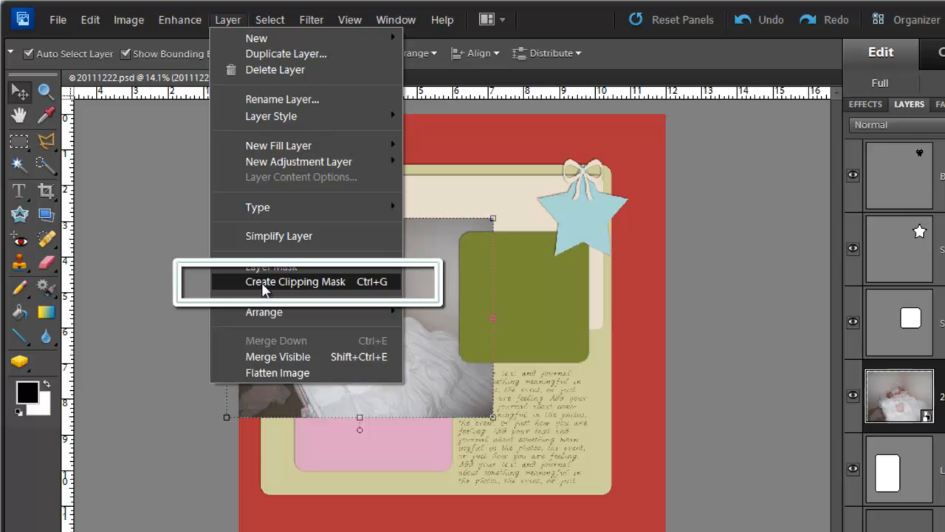
left_click(264, 282)
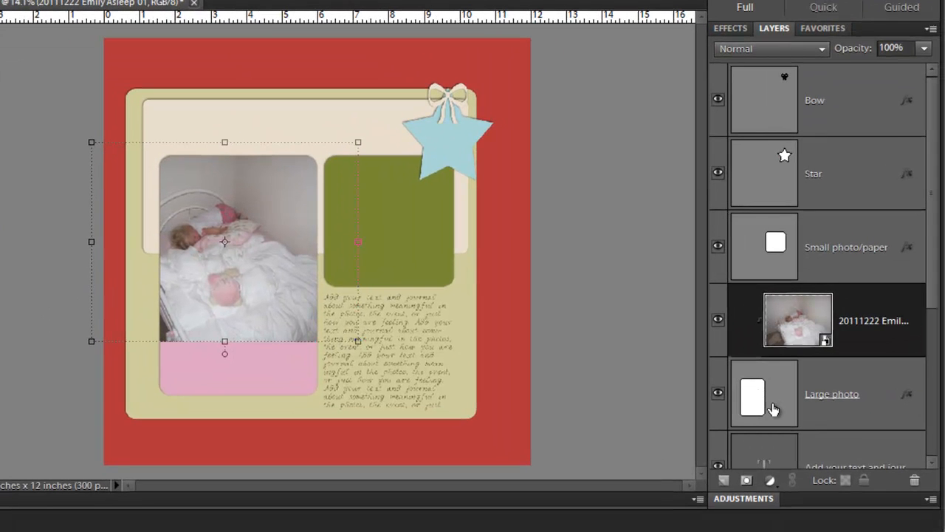
left_click(770, 412)
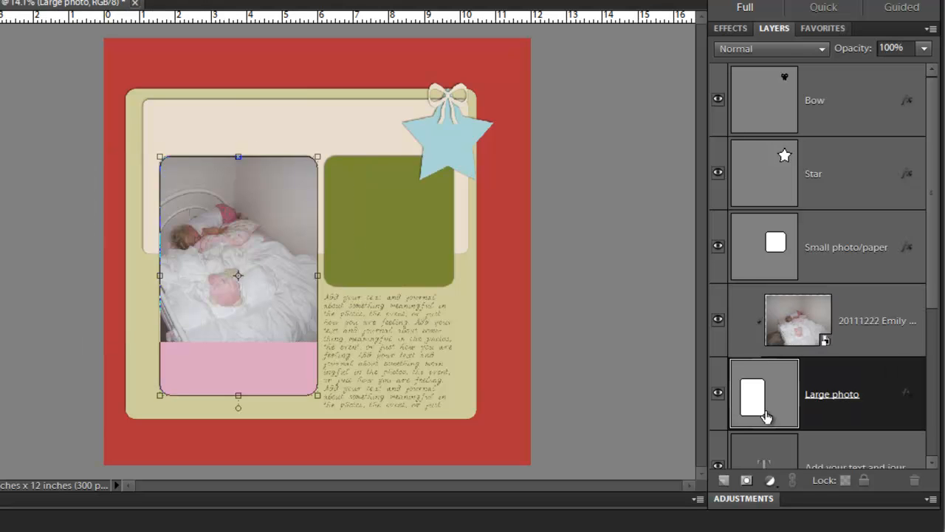
left_click(657, 351)
left_click(211, 276)
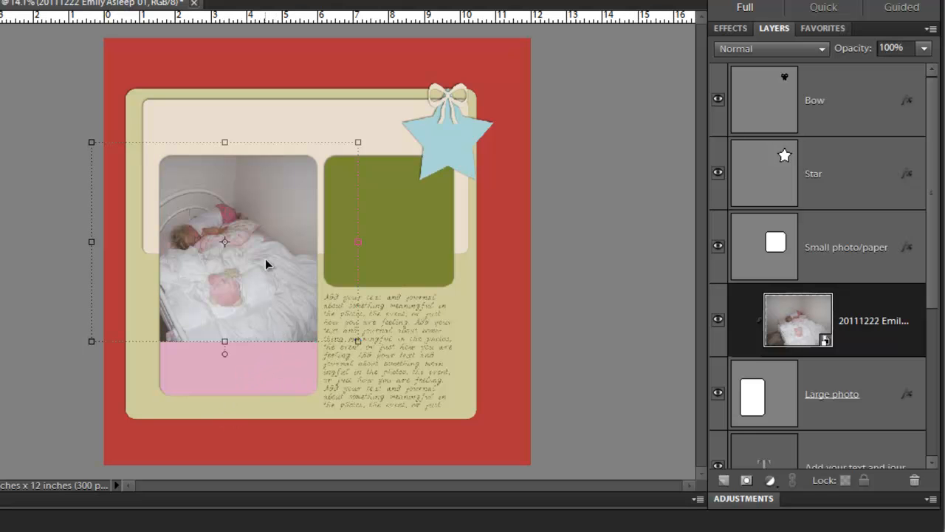
Shift the clipped photo within its frame and shorten the Large photo frame from below to match the green frame's lower edge.
left_click_drag(271, 260, 295, 257)
left_click(79, 306)
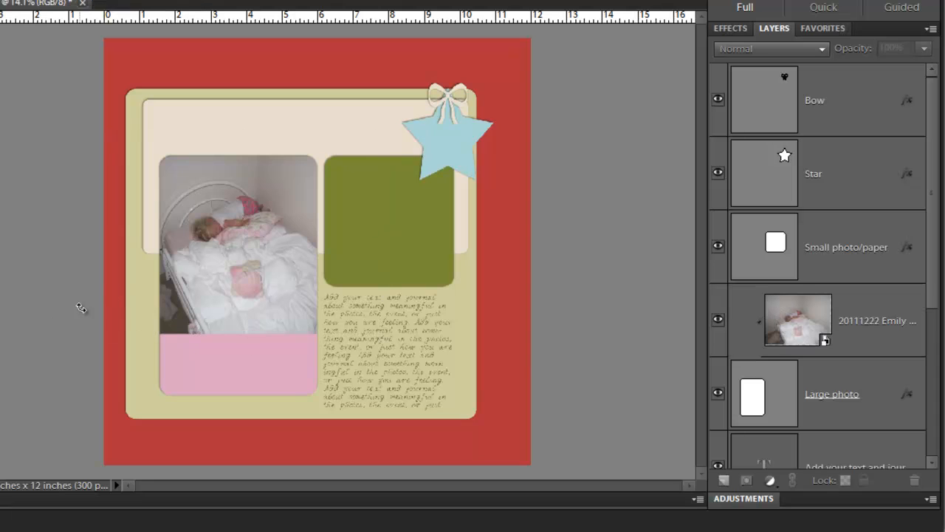
left_click(195, 377)
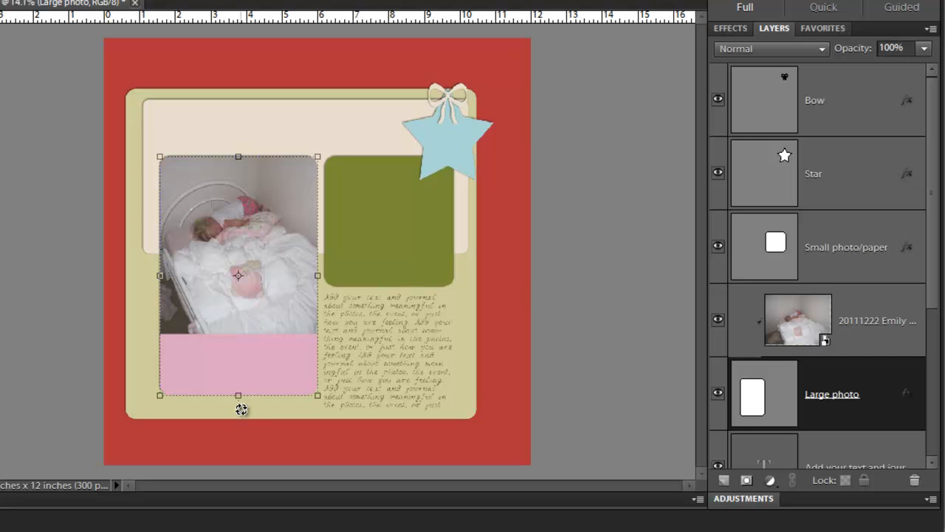
left_click_drag(239, 396, 238, 287)
left_click(279, 297)
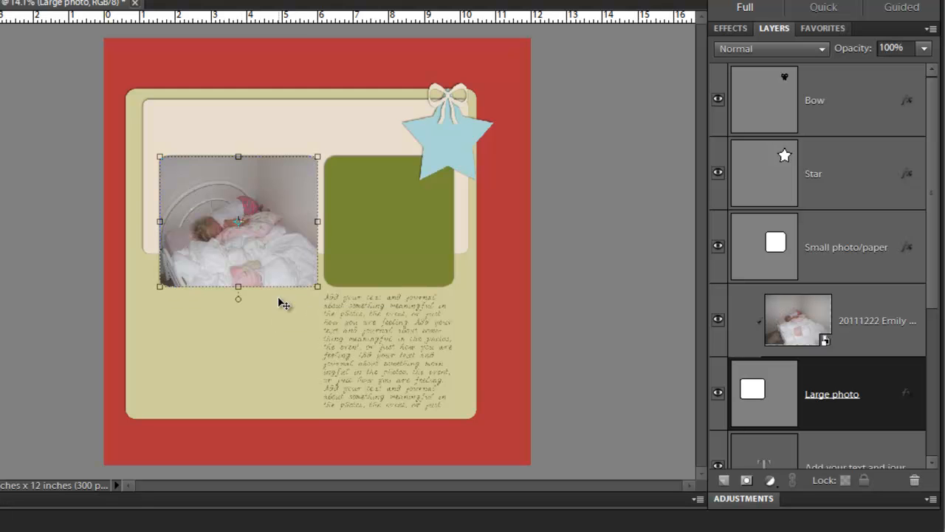
left_click(194, 340)
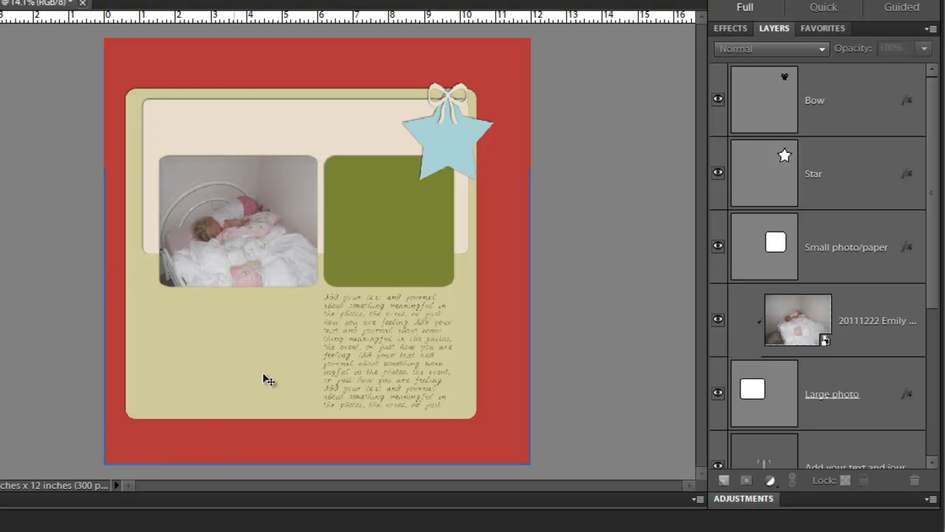
Reposition the clipped Asleep 01 photo inside the shortened Large photo frame.
left_click(262, 271)
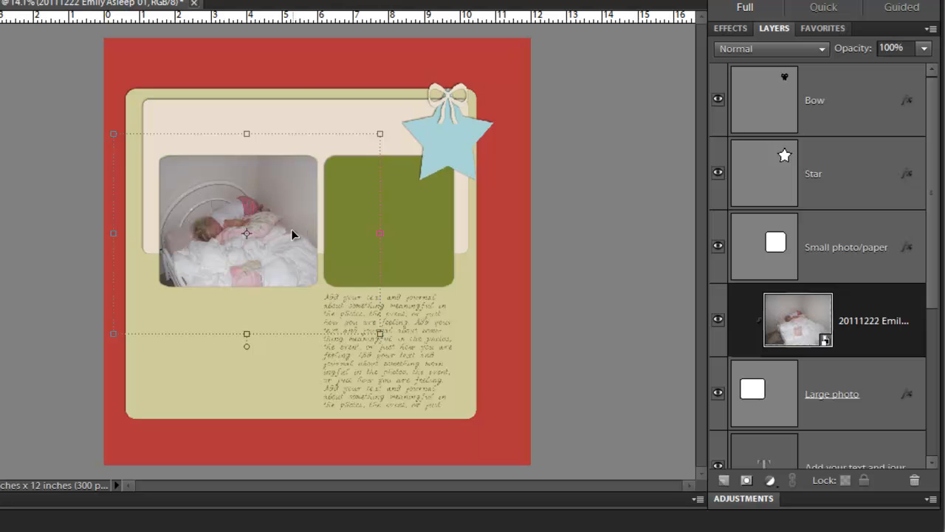
left_click(350, 263)
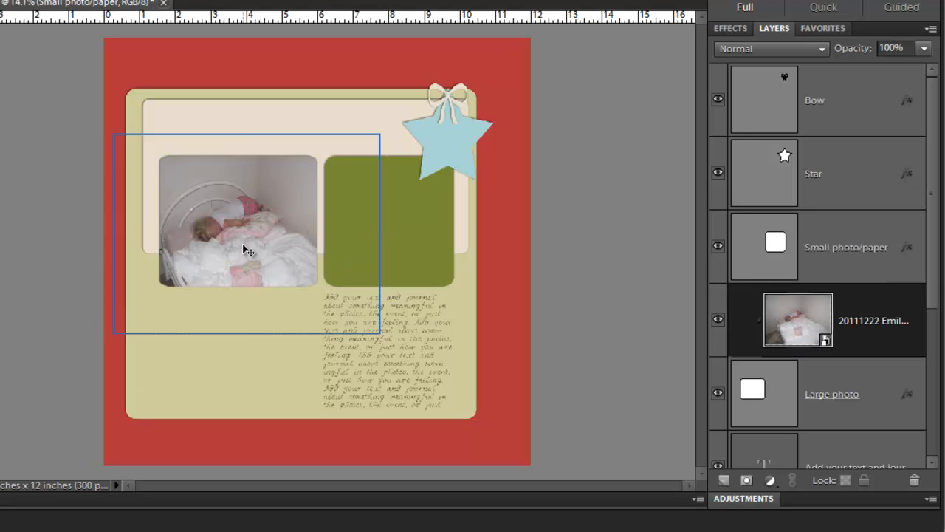
left_click(248, 251)
left_click_drag(263, 266, 255, 253)
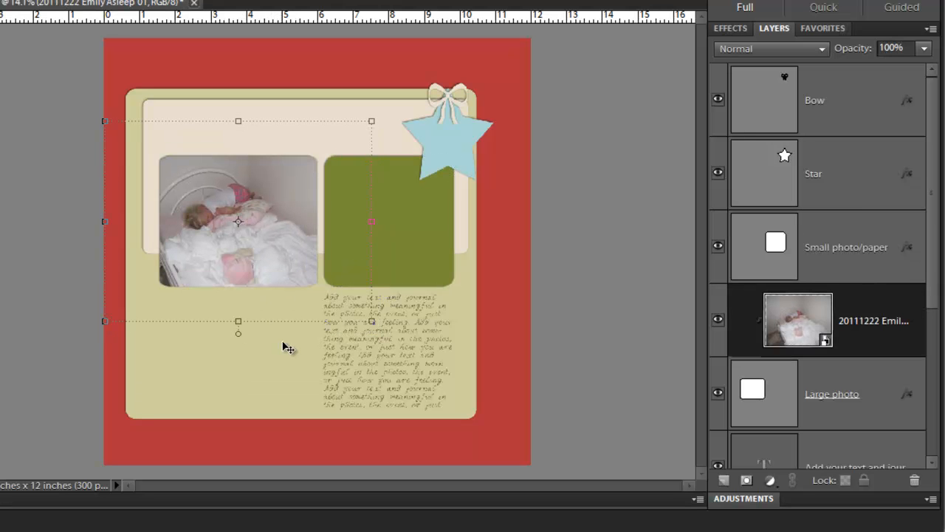
left_click_drag(186, 195, 243, 204)
left_click_drag(273, 253, 206, 253)
Try scaling the clipped photo proportionally to 82.7%.
left_click(92, 132)
left_click_drag(92, 132, 175, 195)
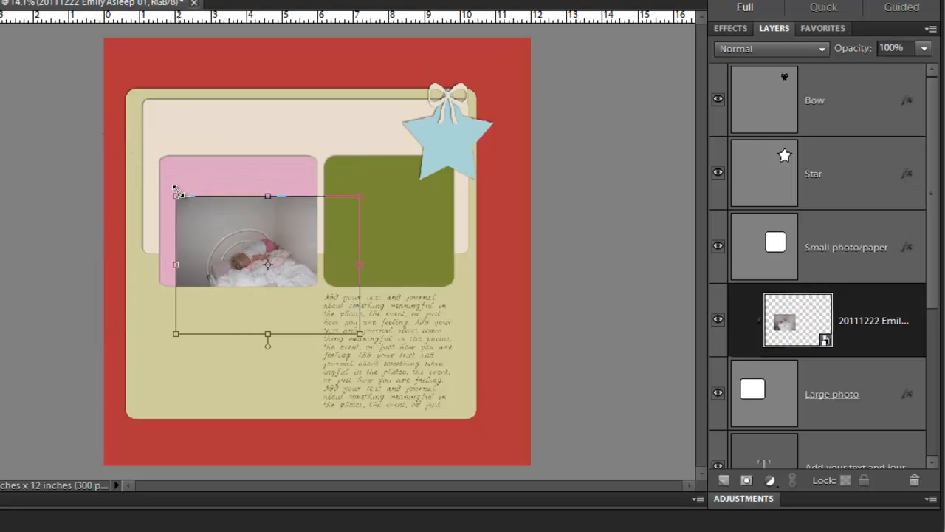
left_click_drag(356, 333, 355, 300)
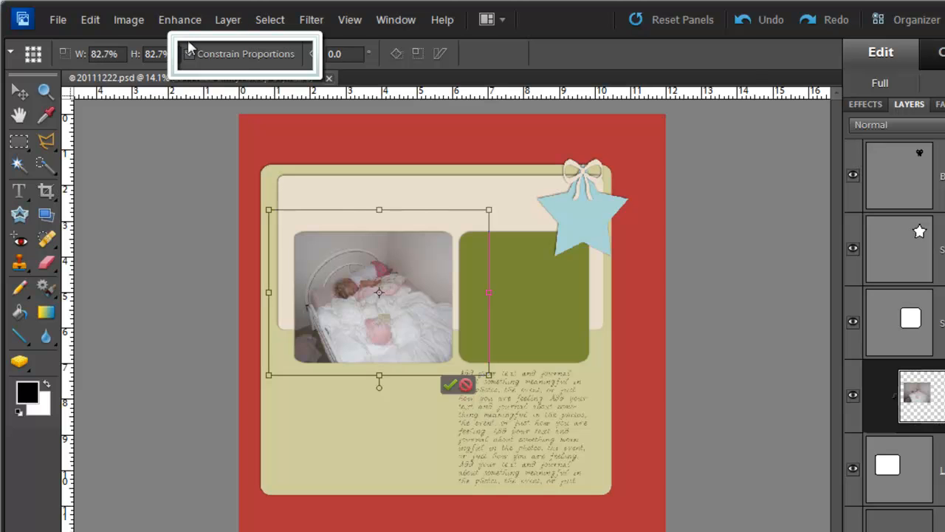
Try stretching the photo to 143.0% width and 102.0% height with Constrain Proportions turned off.
left_click(188, 54)
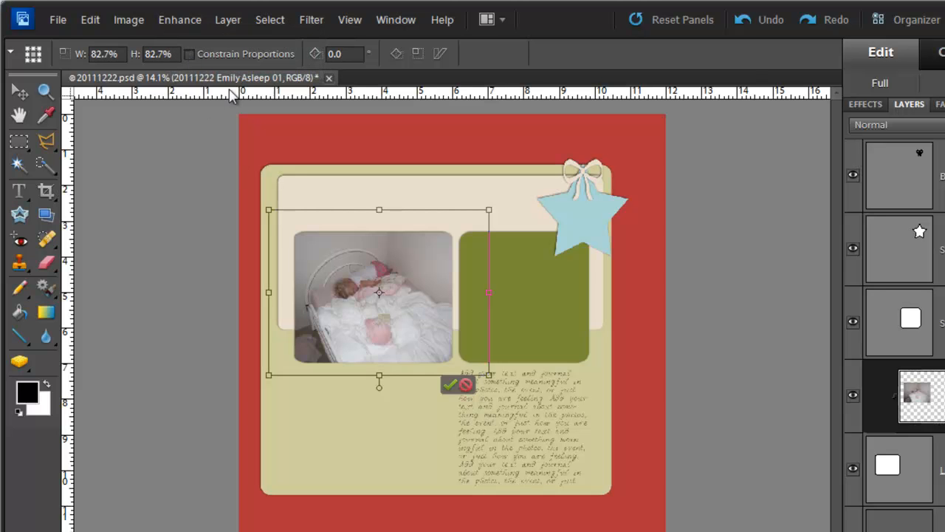
left_click_drag(490, 376, 653, 407)
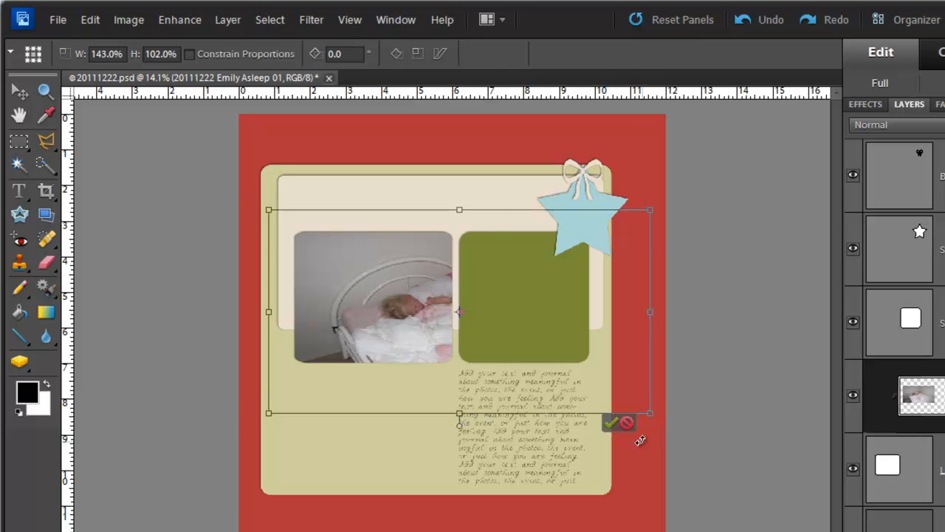
key("Return")
Scale the clipped photo proportionally to about 103.8%, position it within the Large photo frame, and apply the transformation.
left_click_drag(494, 411, 513, 423)
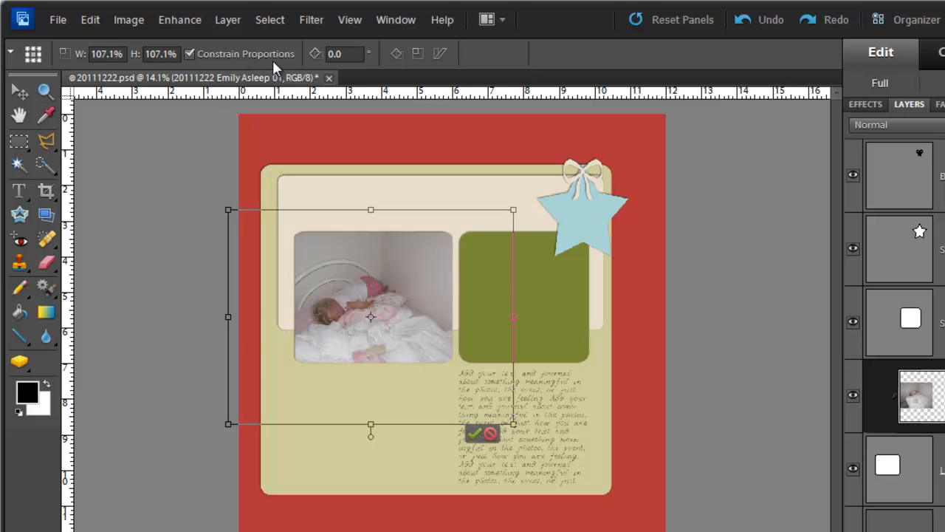
left_click_drag(513, 424, 537, 401)
left_click_drag(391, 302, 408, 300)
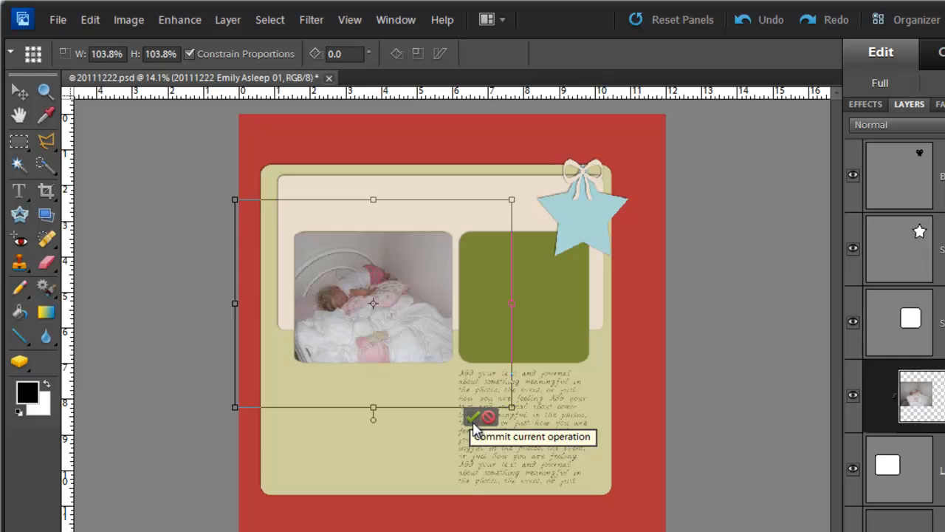
left_click(472, 418)
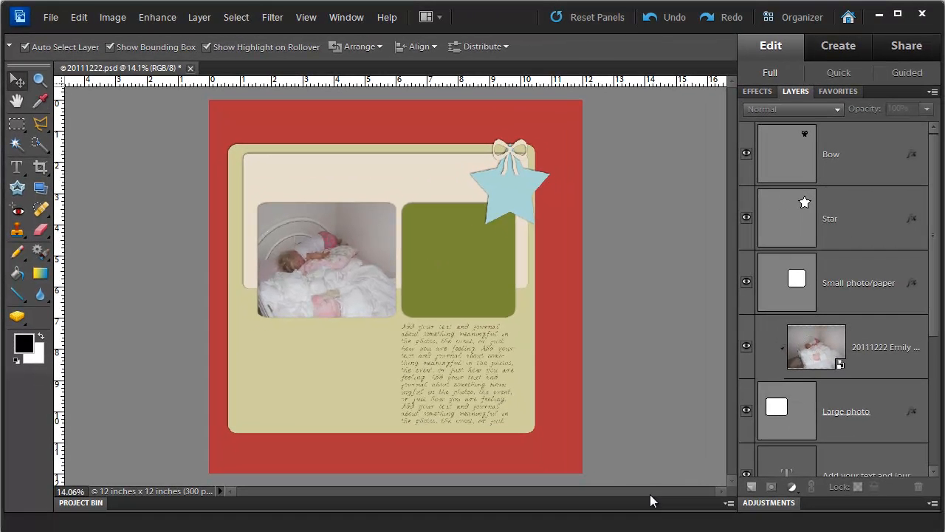
Place 20111222 Letters 01.JPG from the 20111222 folder directly above the Small photo/paper layer.
left_click(445, 283)
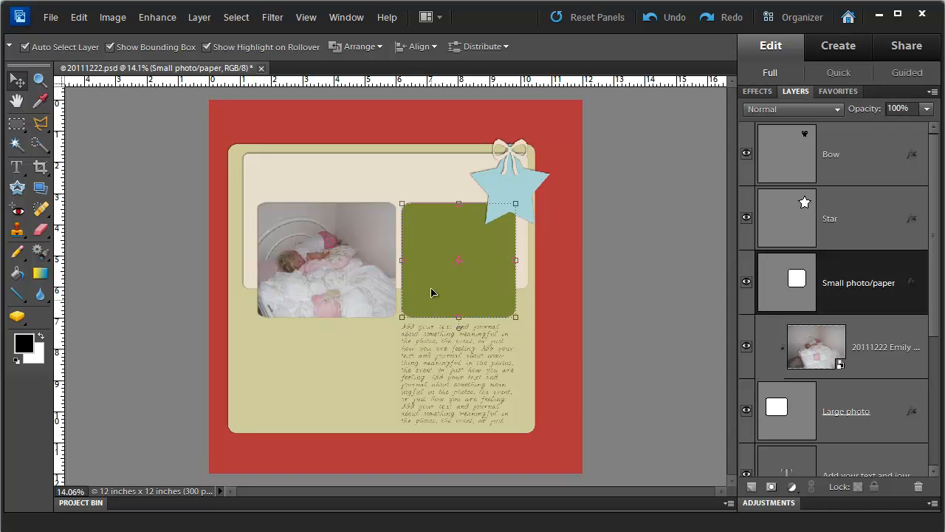
left_click(51, 17)
left_click(110, 222)
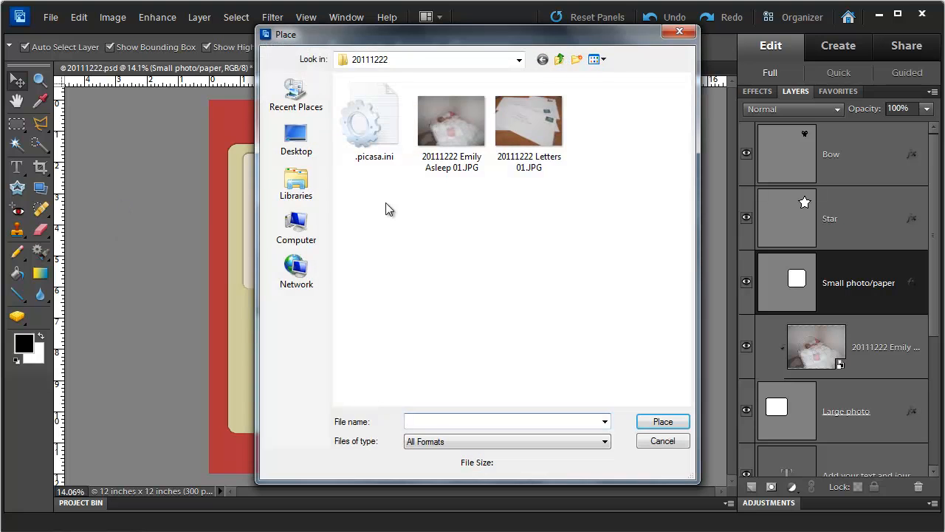
left_click(538, 139)
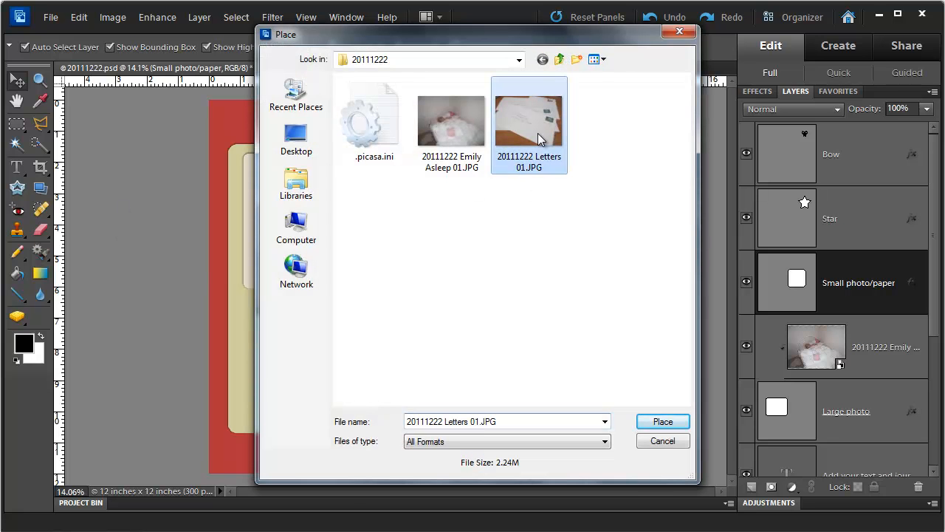
left_click(661, 422)
key("Return")
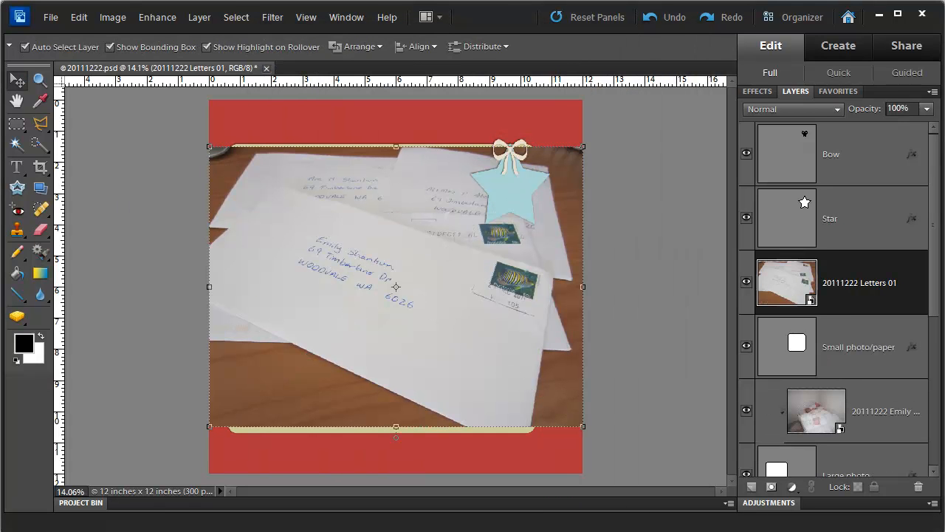
Clip the letters photo to the Small photo/paper layer, scale it to about 46.6%, position it over that frame, and deselect it.
key("ctrl+g")
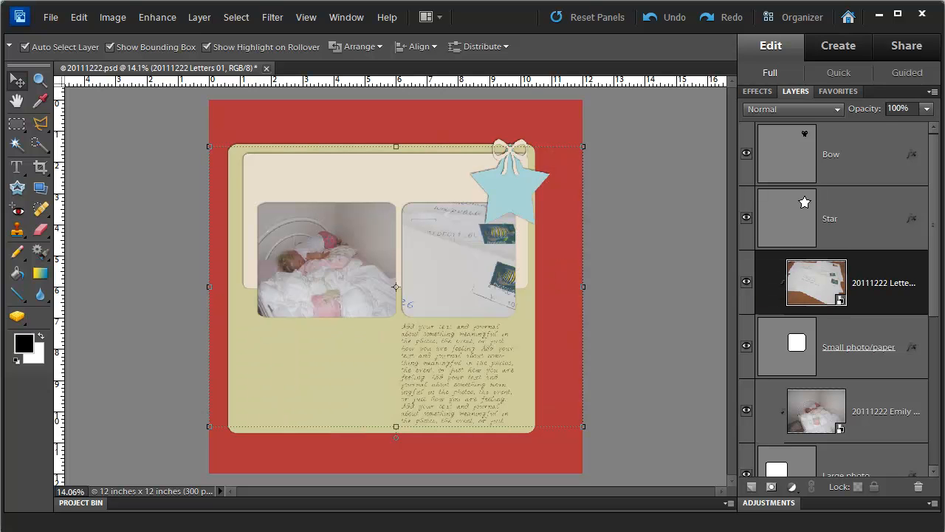
left_click_drag(209, 426, 432, 289)
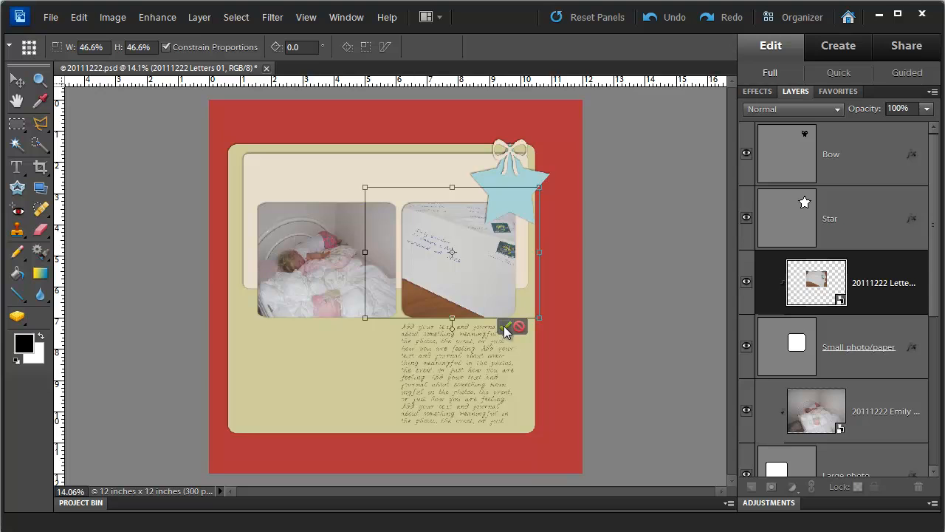
left_click(507, 327)
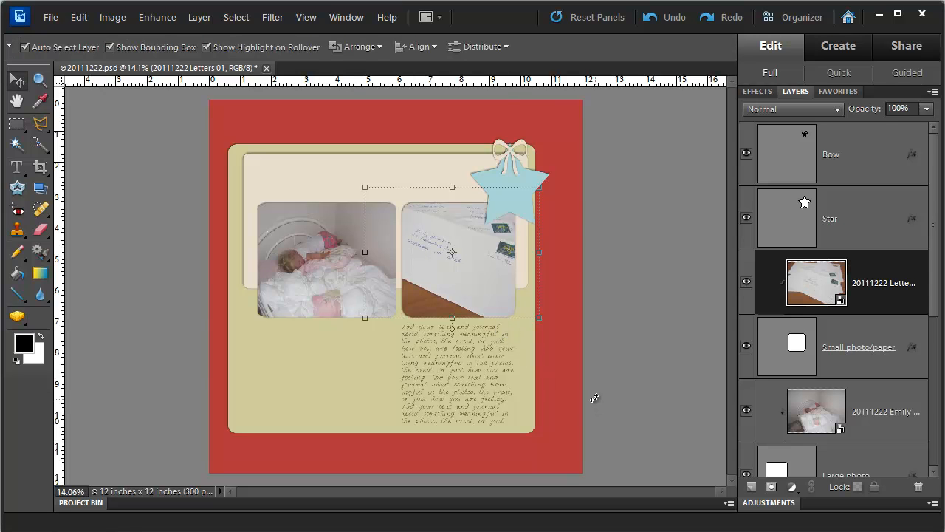
left_click(687, 395)
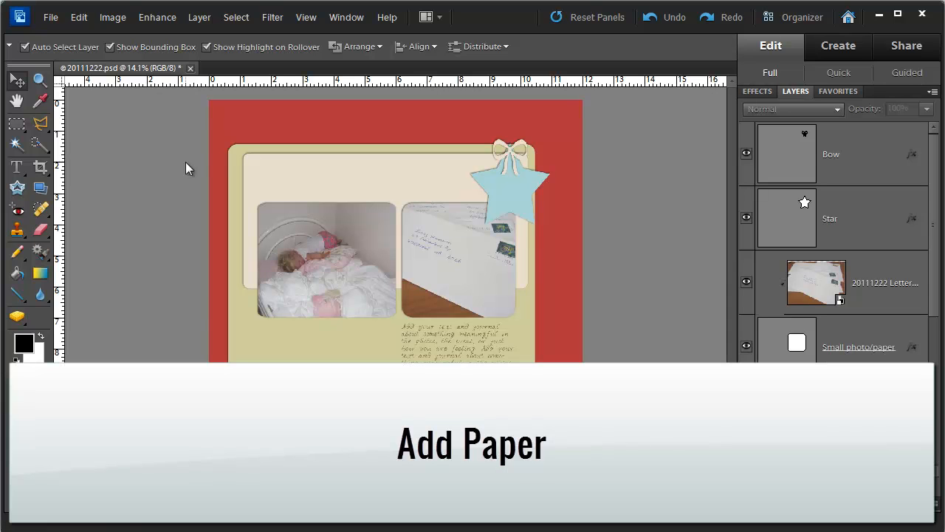
Place klewis-happyhollydays-paper ornament.jpg from the krl-happyhollydays-pp folder directly above the Background Paper layer as the page background.
left_click(219, 125)
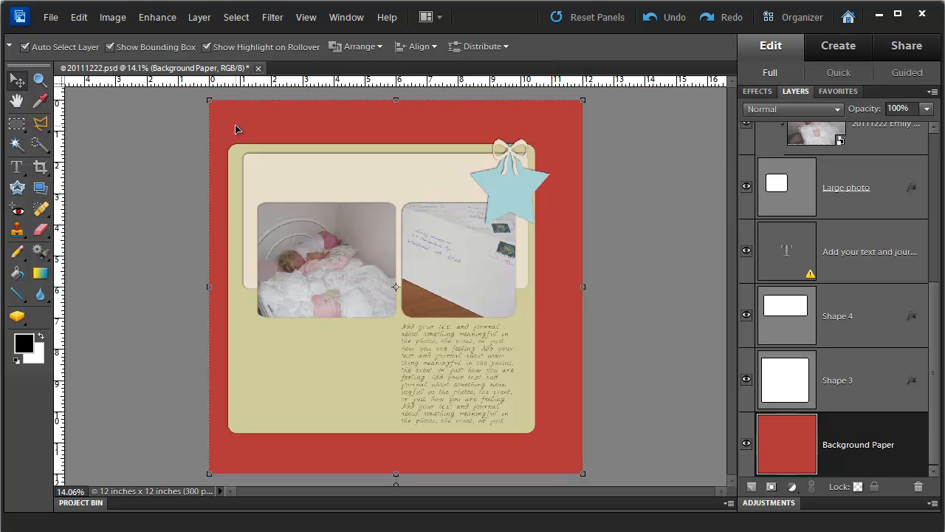
left_click(59, 24)
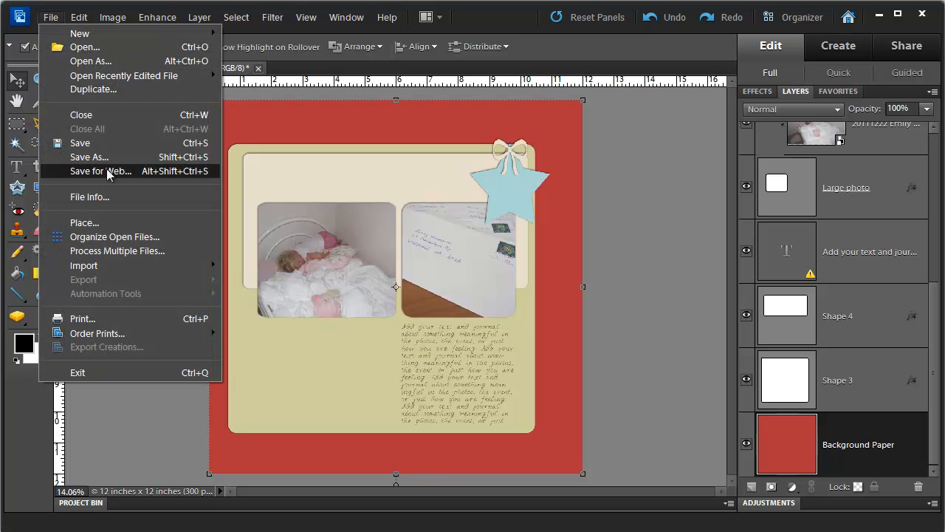
left_click(94, 223)
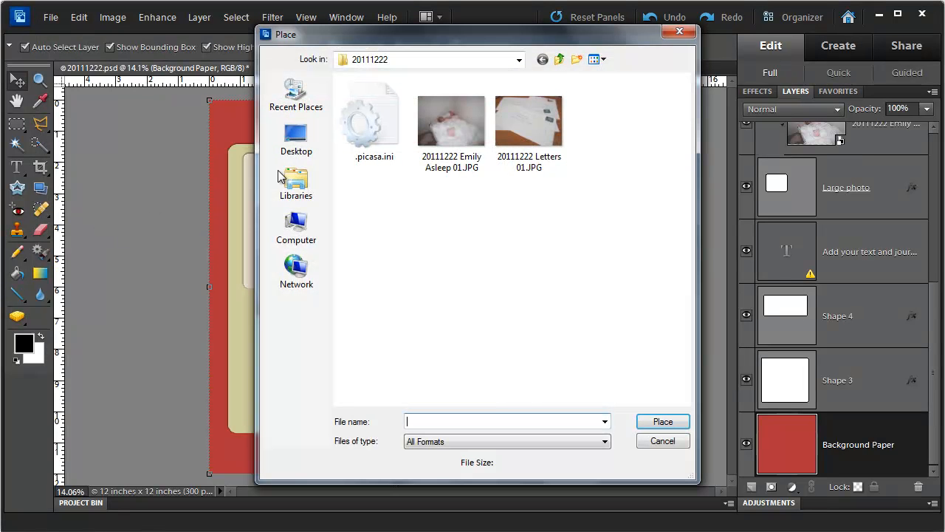
left_click(296, 140)
double_click(517, 209)
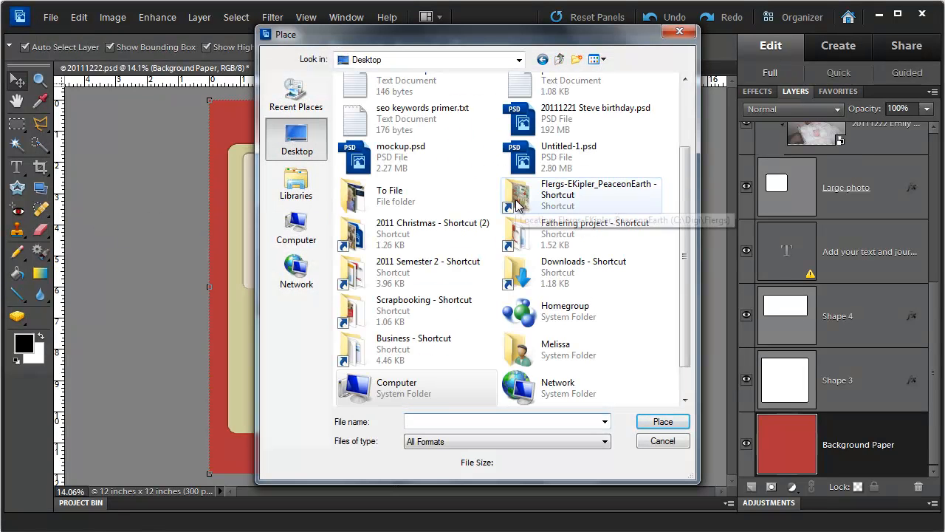
left_click(558, 59)
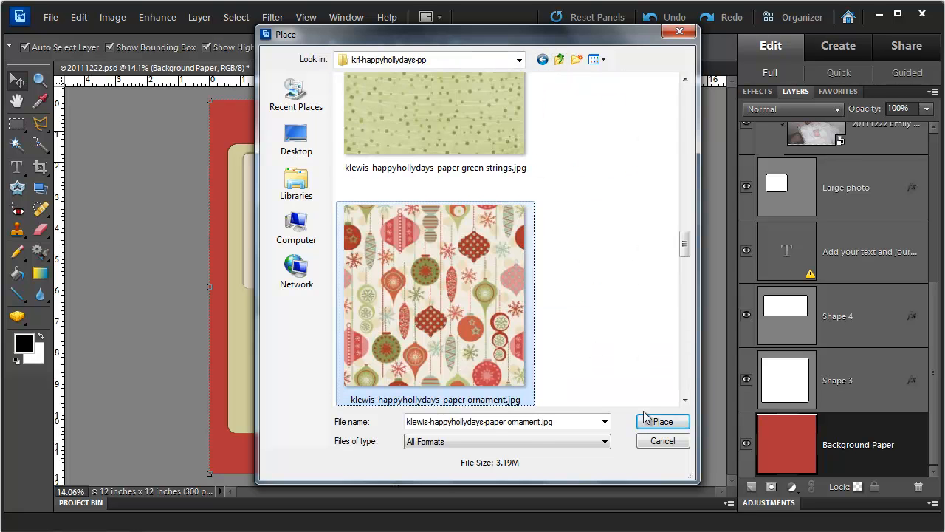
left_click(662, 420)
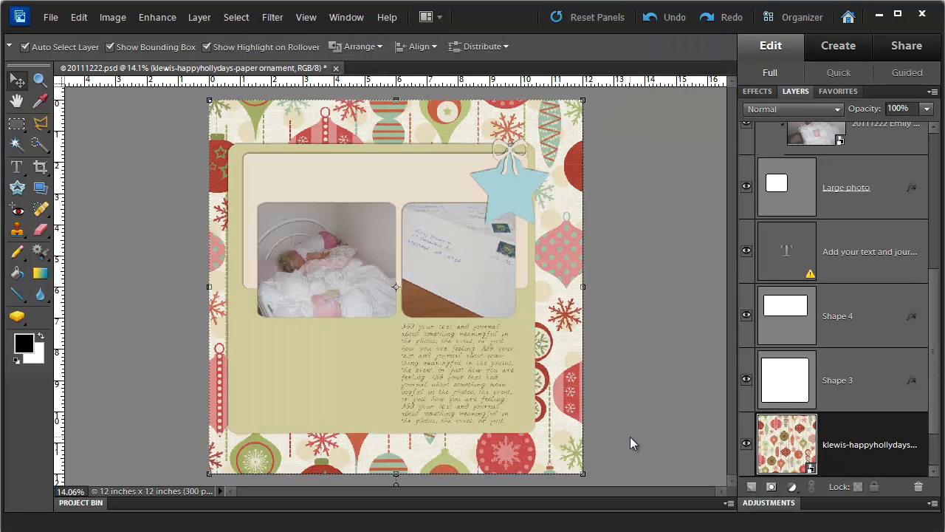
key("Return")
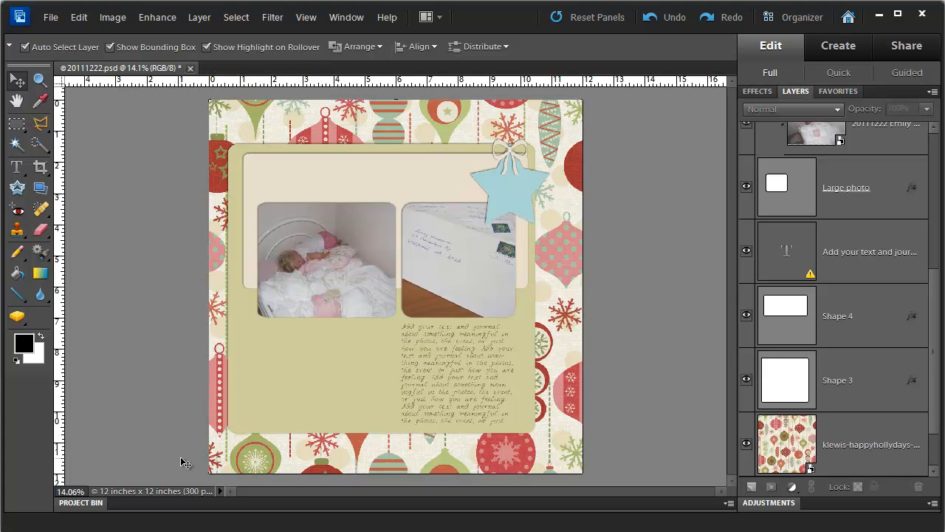
Place the klewis-happyhollydays-paper green file from the krl-happyhollydays-pp folder directly above the Shape 3 layer.
left_click(241, 241)
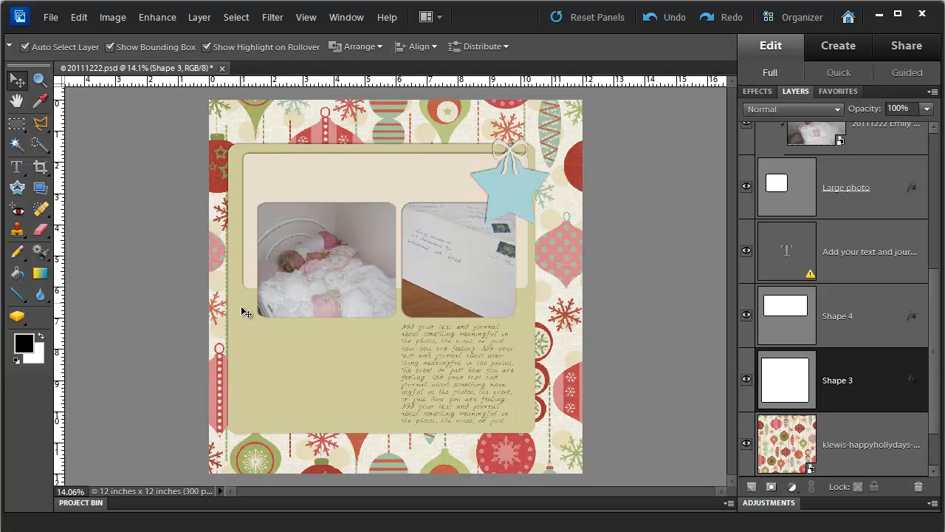
key("alt+f")
key("l")
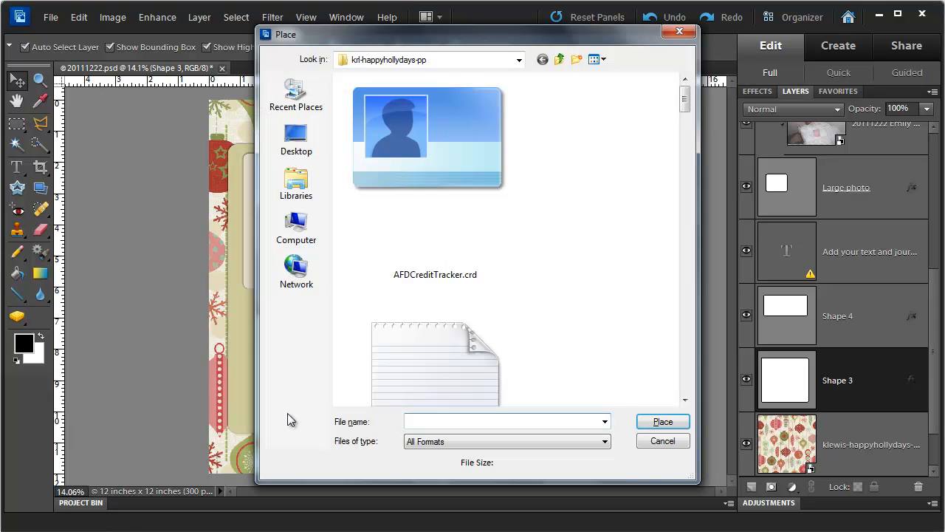
left_click_drag(683, 105, 685, 341)
left_click(559, 59)
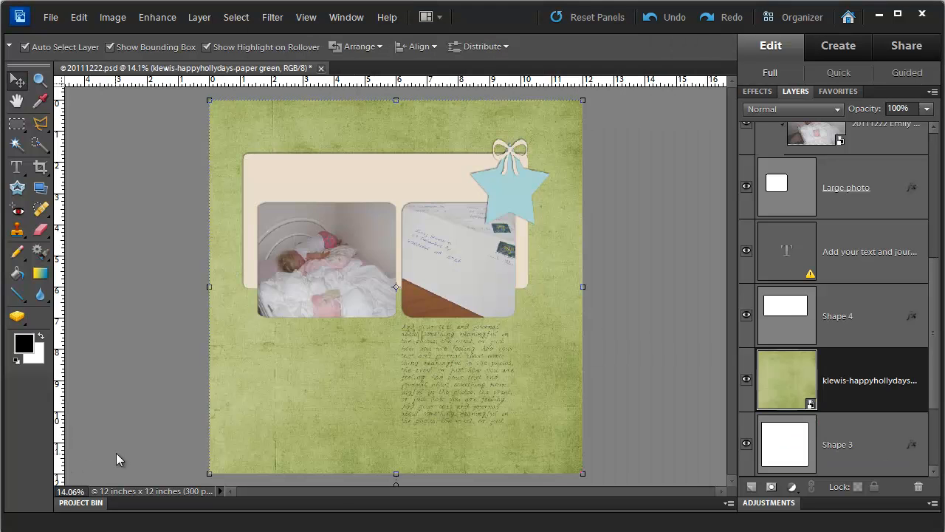
left_click(116, 452)
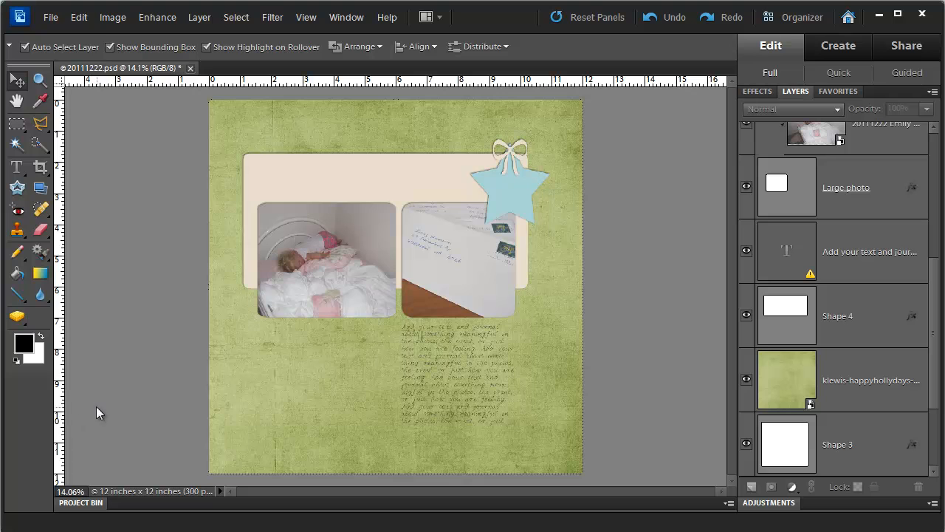
Create a clipping mask that clips the green paper to the Shape 3 layer, and deselect the paper.
left_click(234, 408)
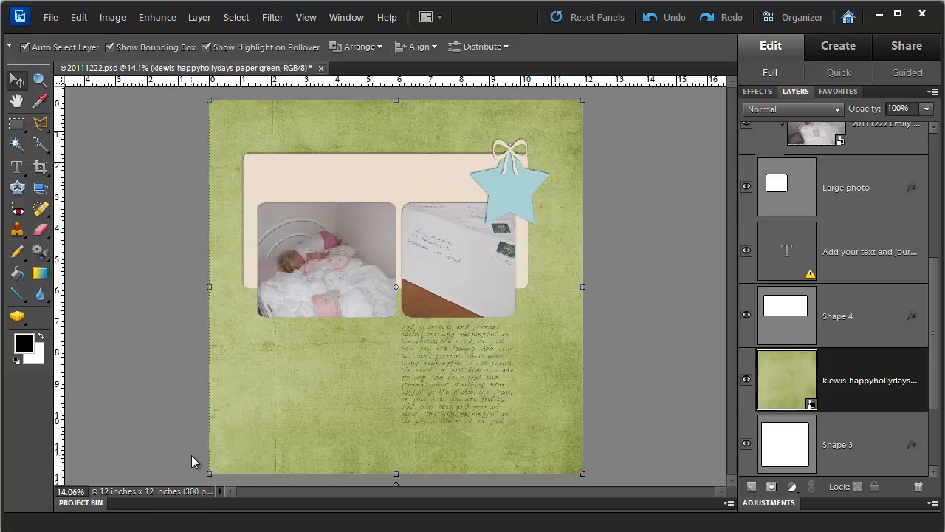
key("ctrl+g")
left_click(162, 289)
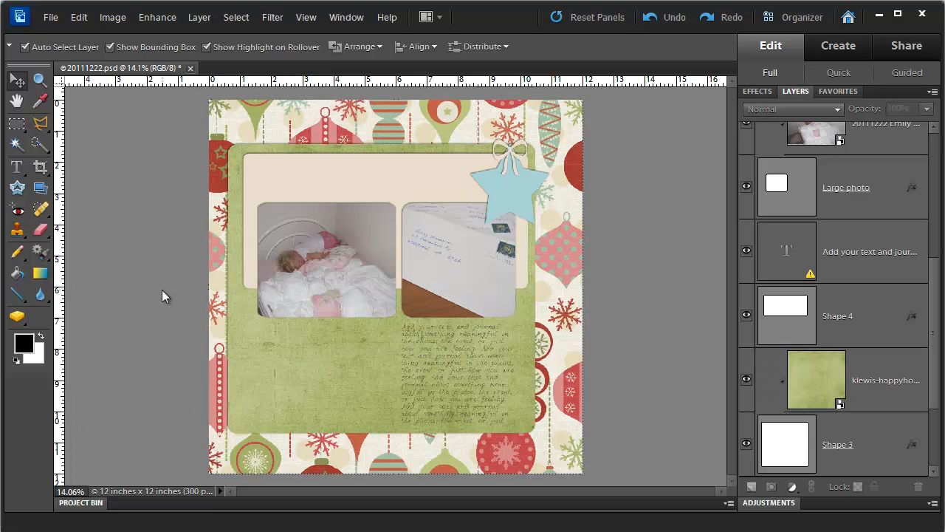
Place the klewis-happyhollydays-paper pink file directly above the Shape 4 layer and clip it to that shape.
left_click(248, 224)
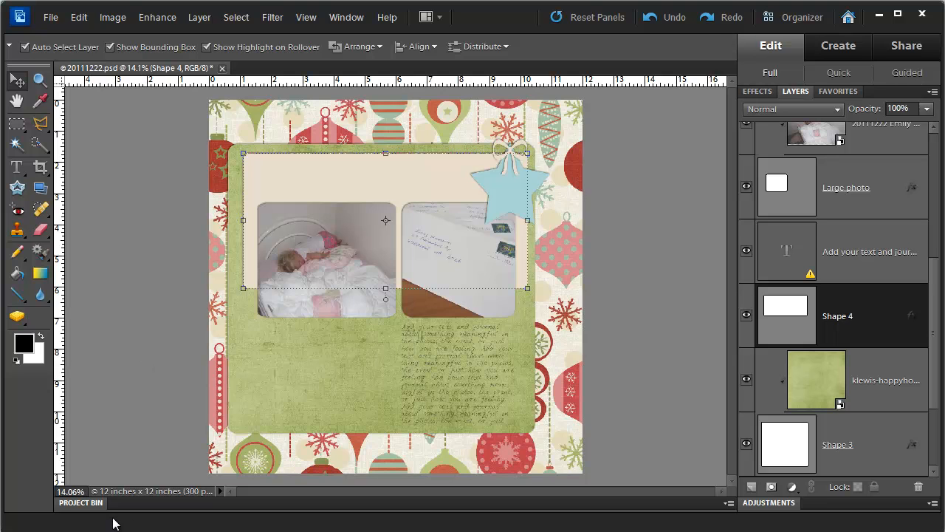
key("alt+f")
key("l")
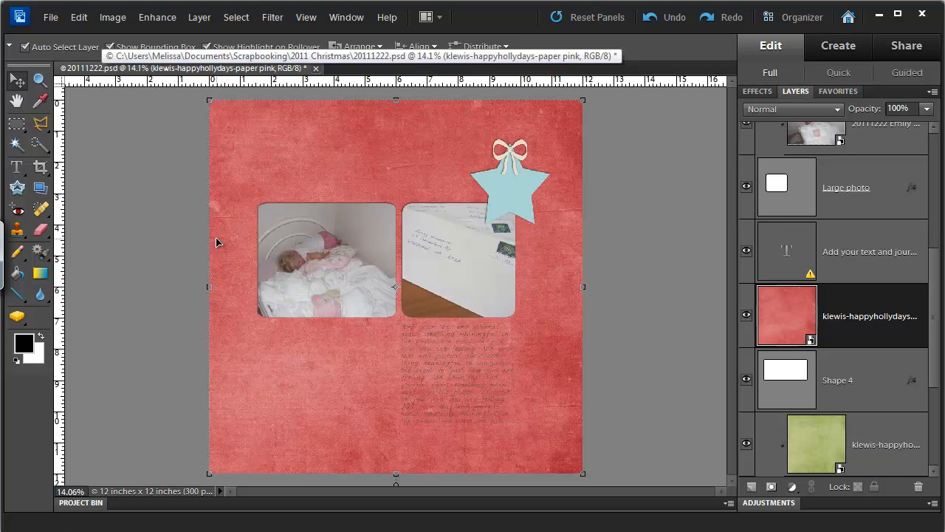
key("ctrl+g")
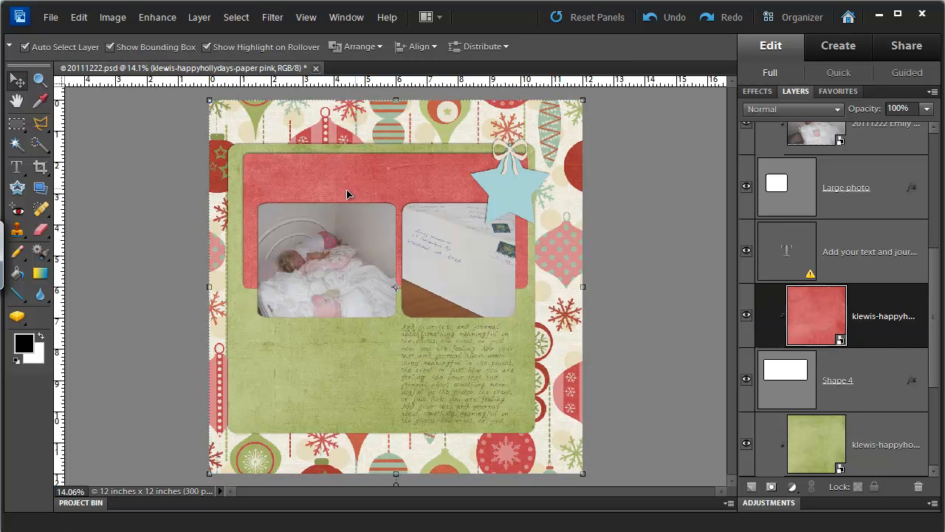
left_click(417, 353)
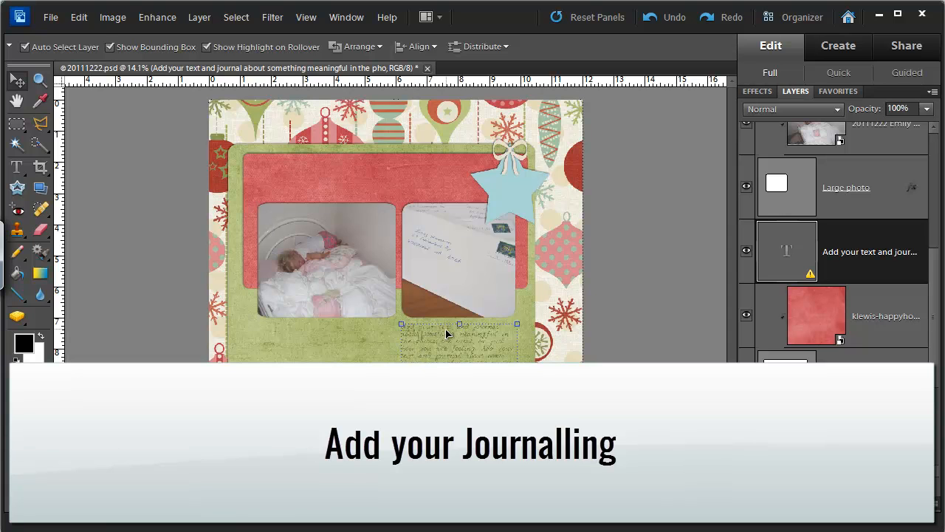
key("t")
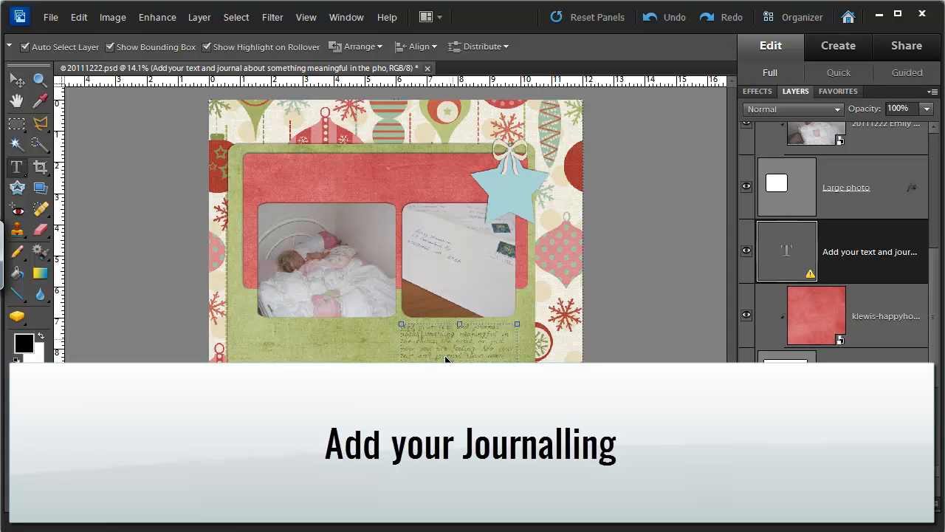
left_click(446, 349)
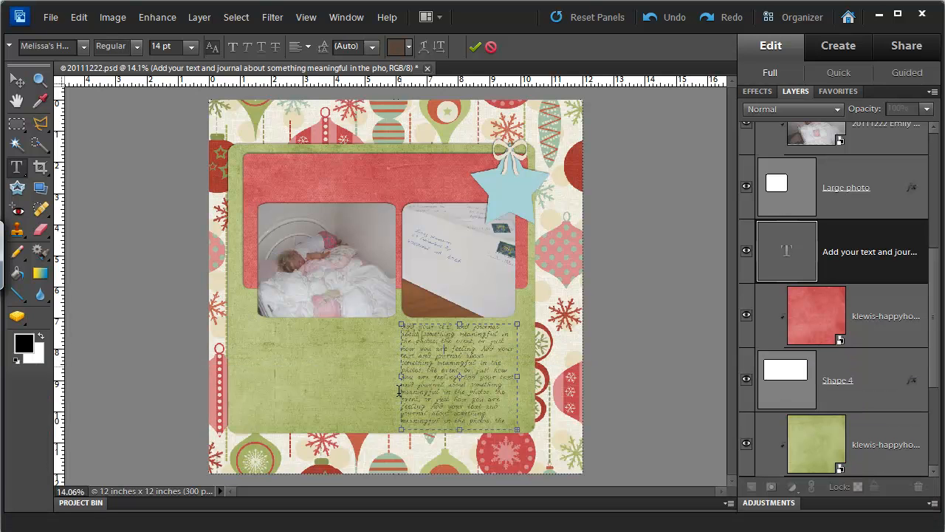
left_click_drag(399, 424, 318, 410)
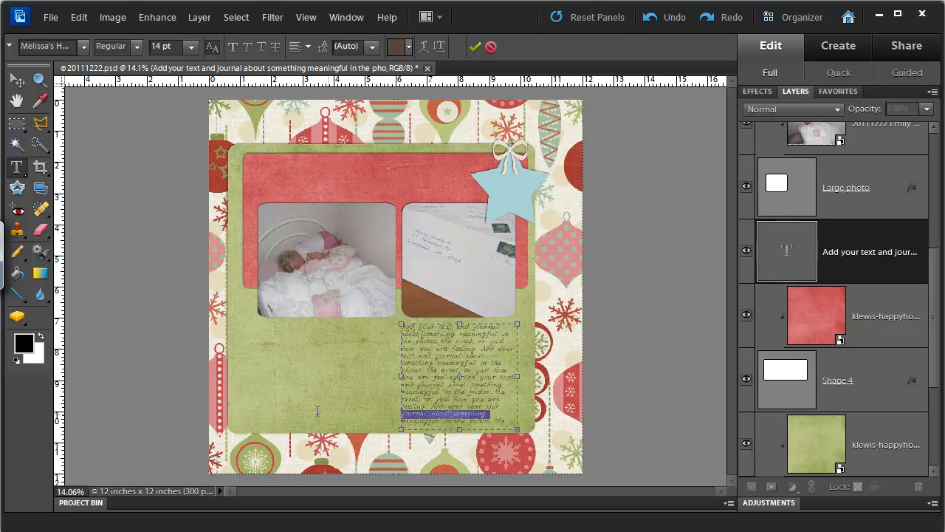
left_click(15, 81)
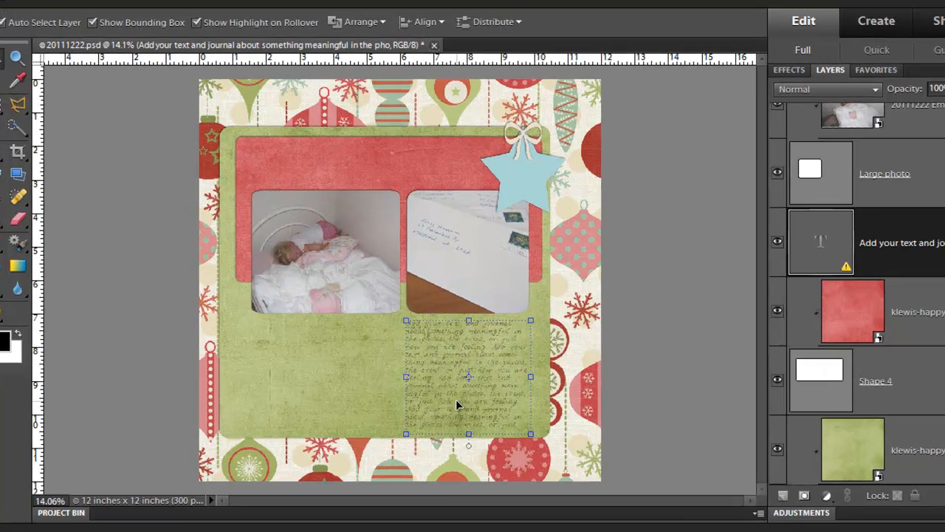
Widen the journaling text box to span both photos and shorten it to just below the last line of text.
double_click(452, 397)
left_click(441, 389)
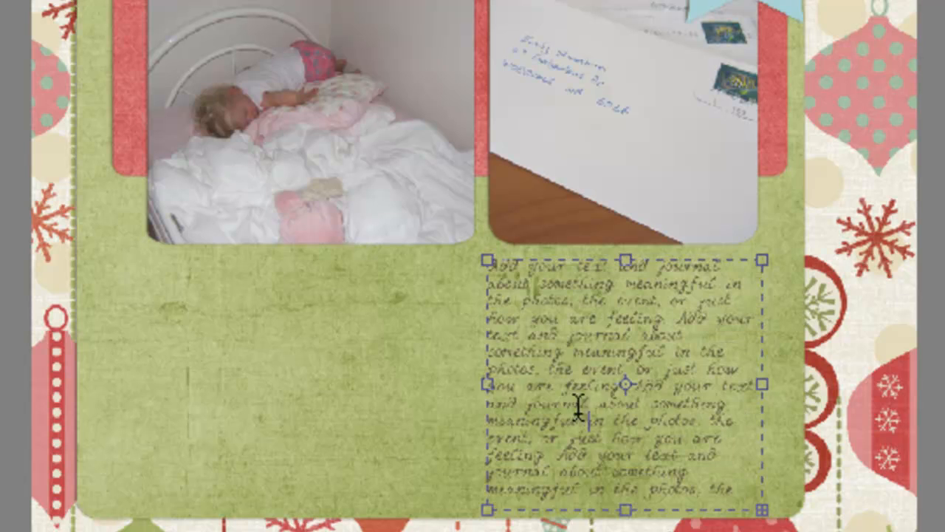
left_click_drag(487, 384, 152, 352)
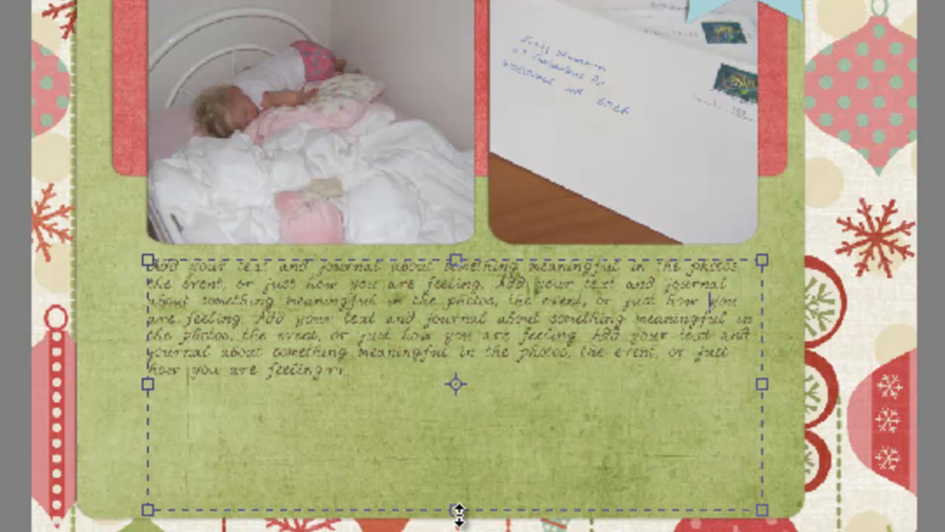
left_click_drag(457, 509, 449, 391)
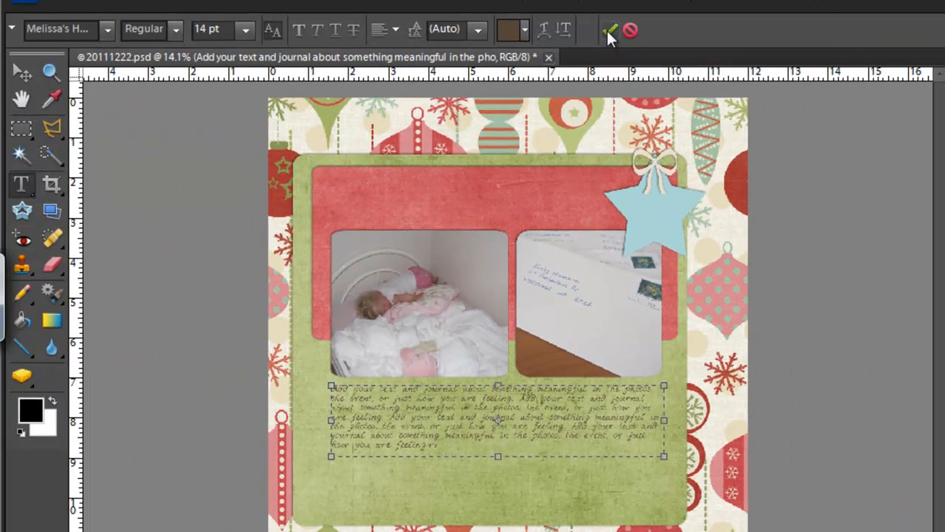
left_click(609, 30)
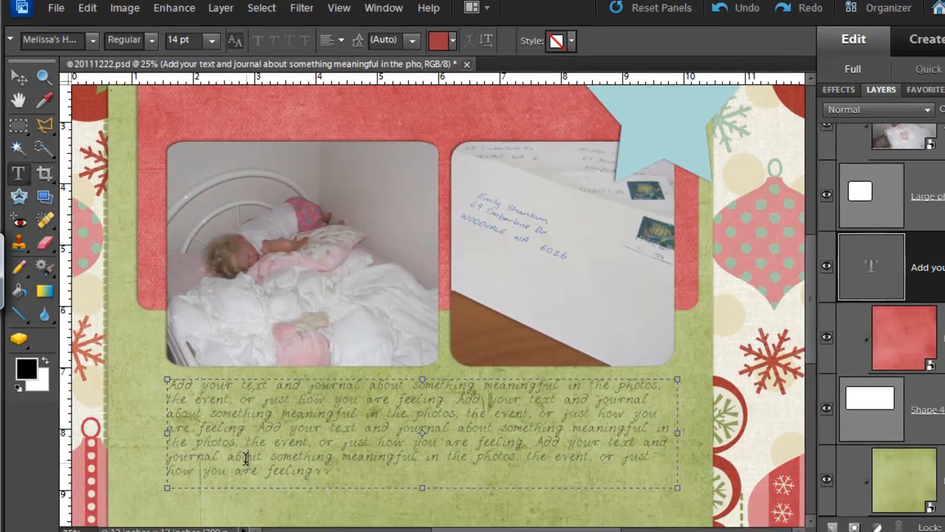
Replace the placeholder journaling with two paragraphs about the child's Christmas card from Daddy and being snuggled up on the pillow.
left_click(246, 458)
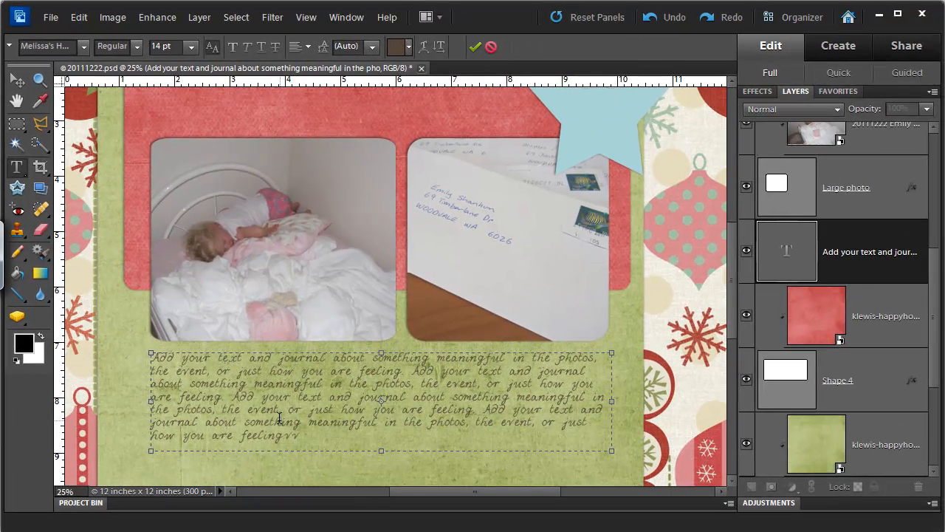
left_click_drag(300, 435, 112, 341)
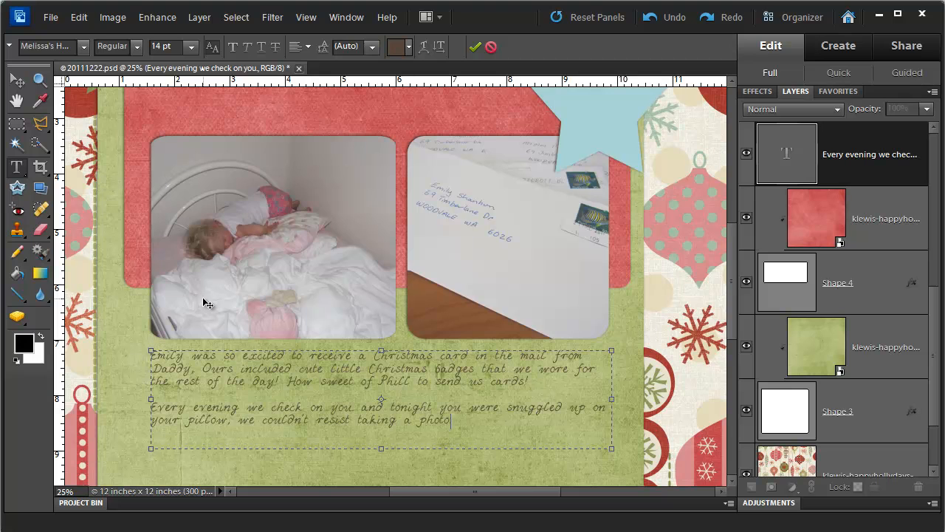
key("ctrl+a")
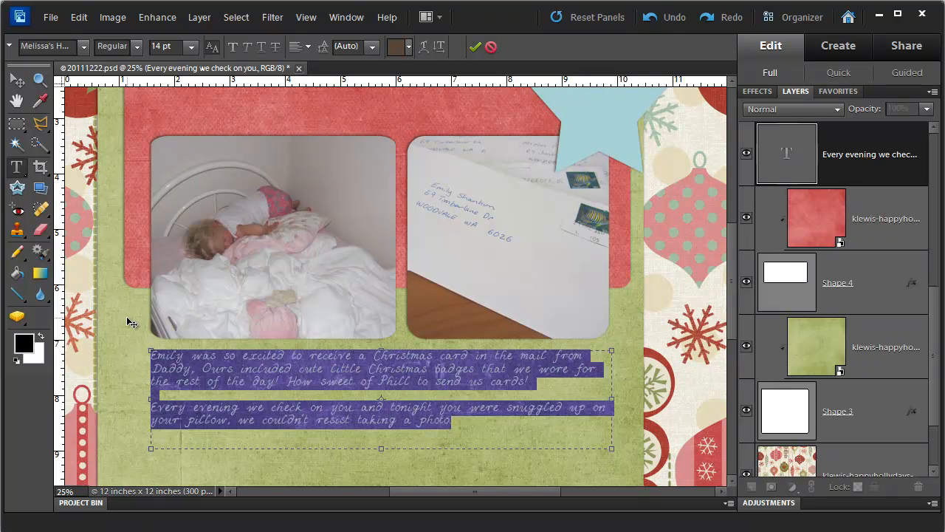
left_click(83, 46)
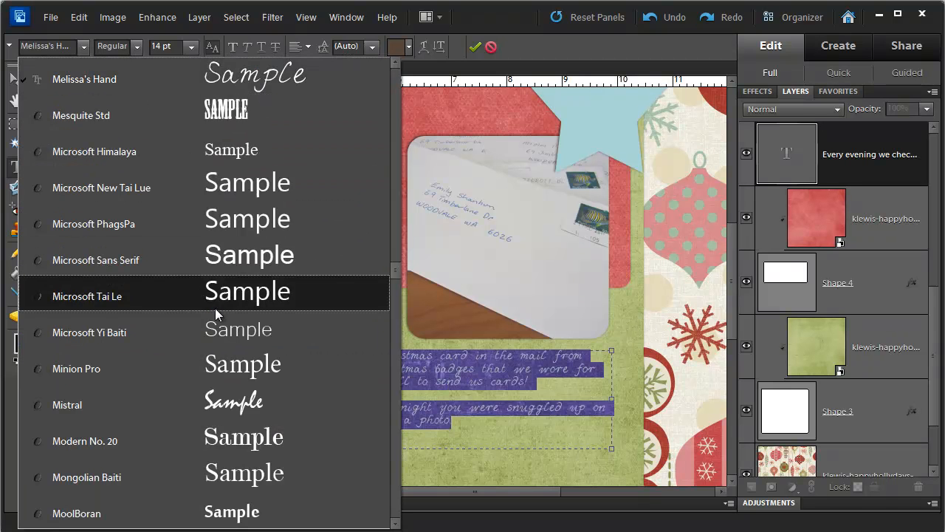
left_click(87, 47)
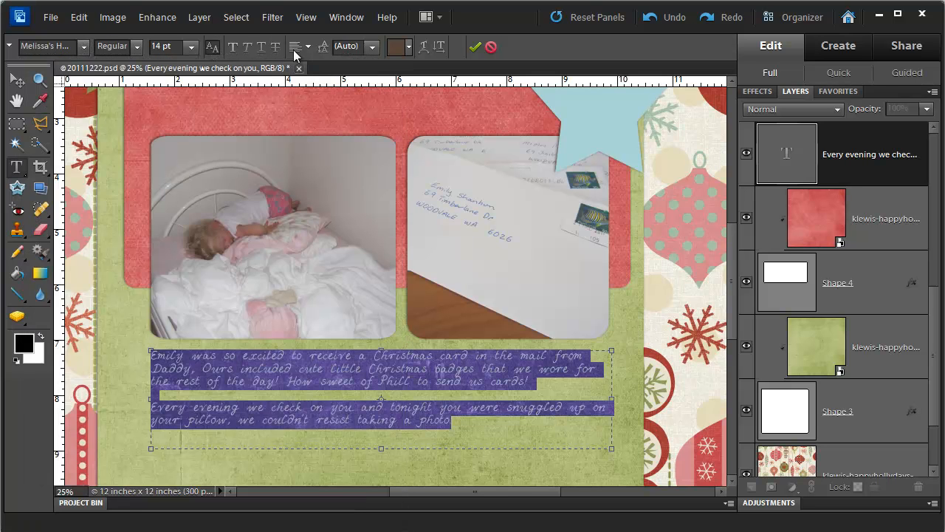
left_click(475, 48)
left_click(25, 87)
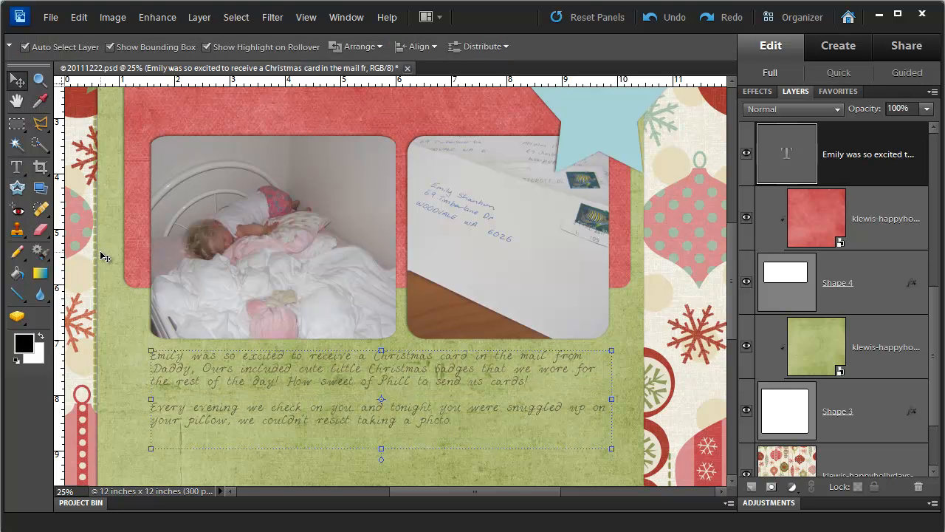
Title the red panel "Home day" at 72 pt, colour it an off-white sampled from the background paper, and deselect it.
key("ctrl+0")
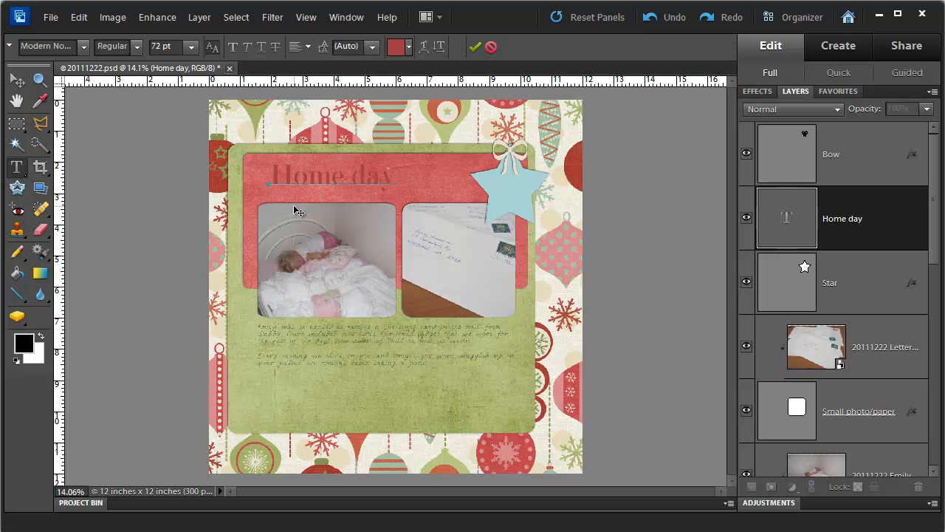
key("ctrl+a")
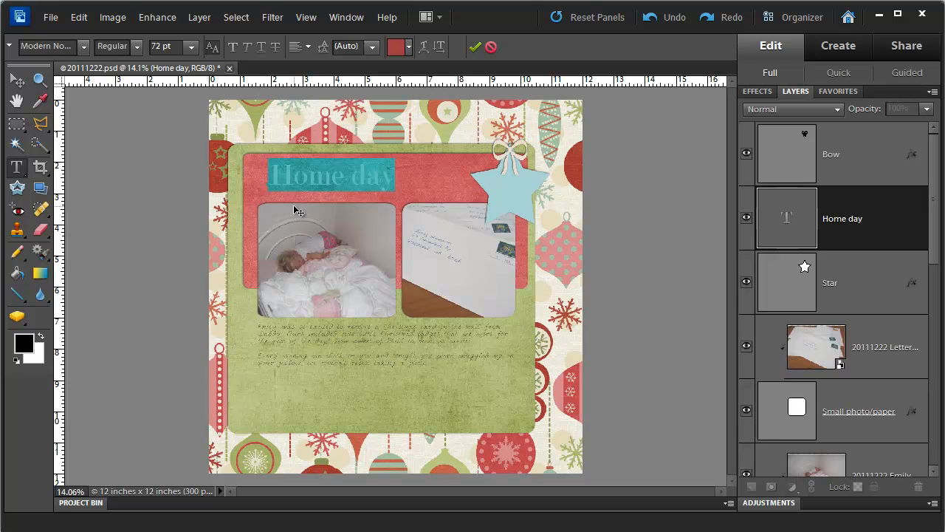
left_click(408, 47)
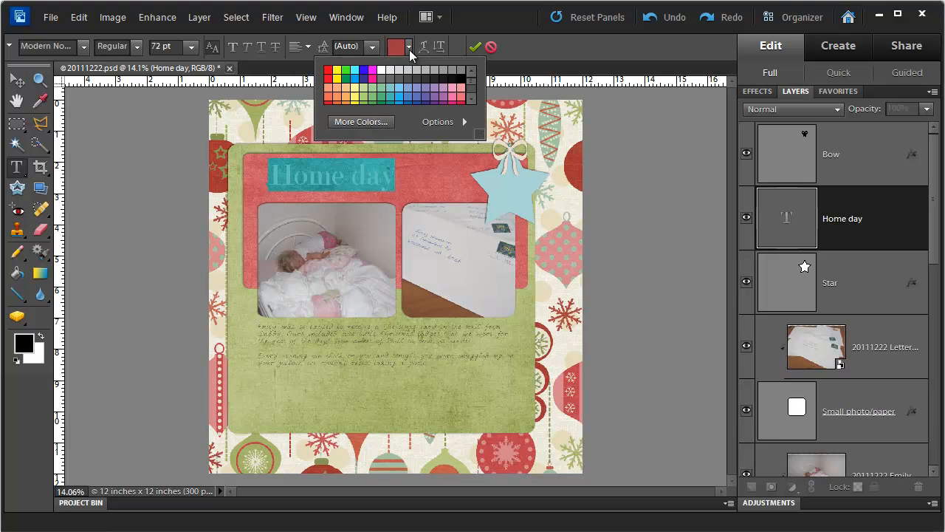
left_click(378, 125)
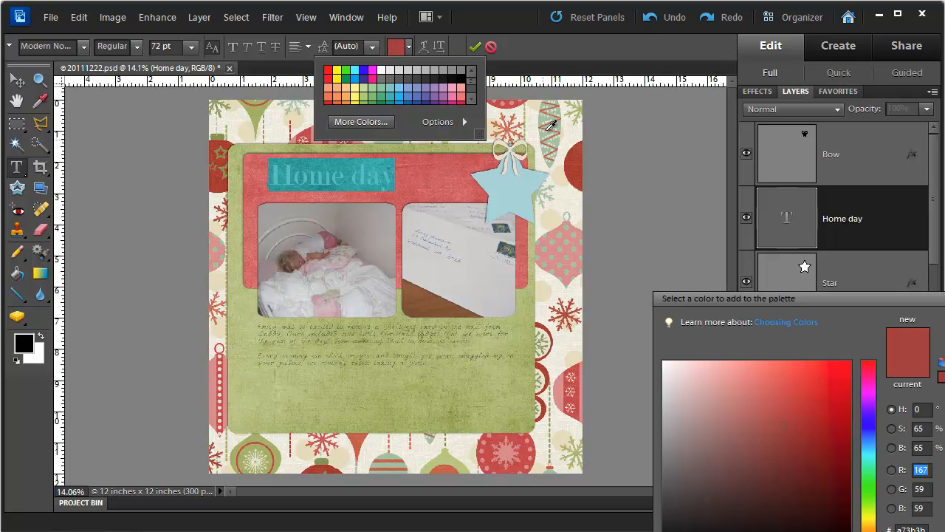
left_click(541, 133)
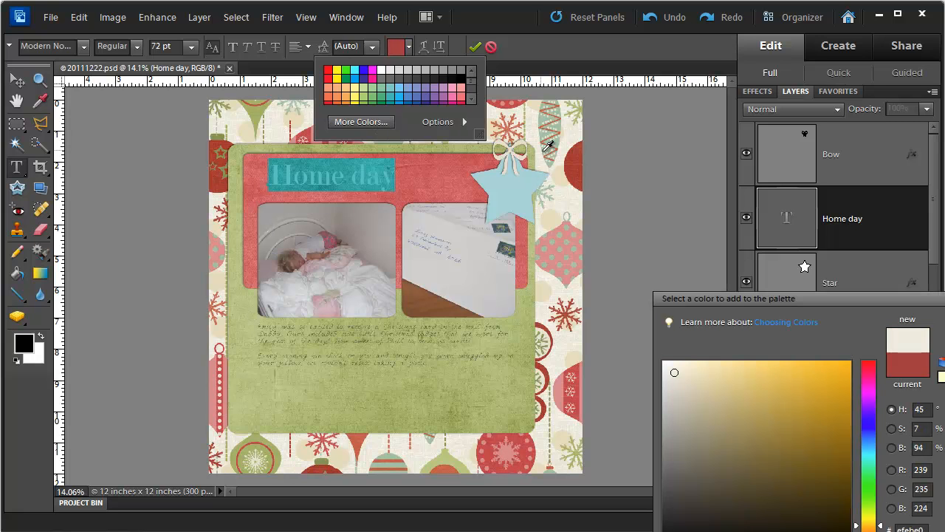
left_click(560, 202)
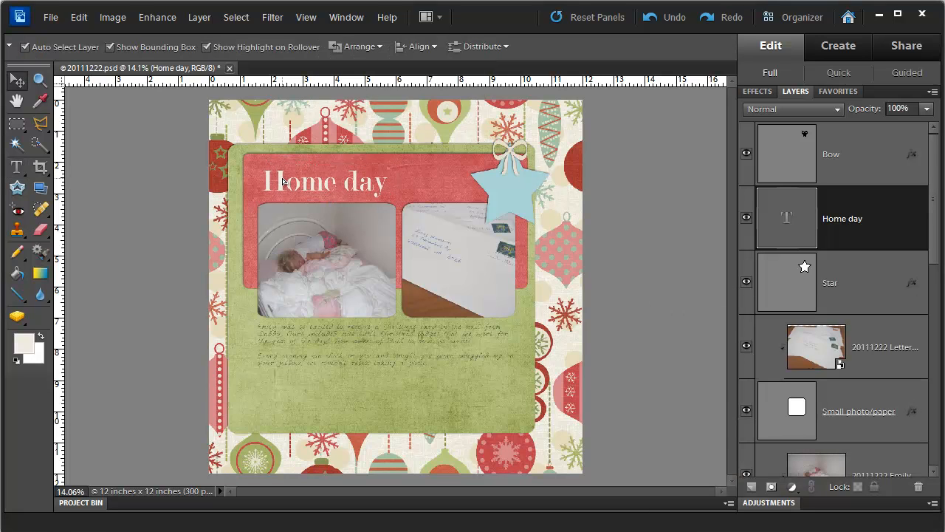
left_click(168, 200)
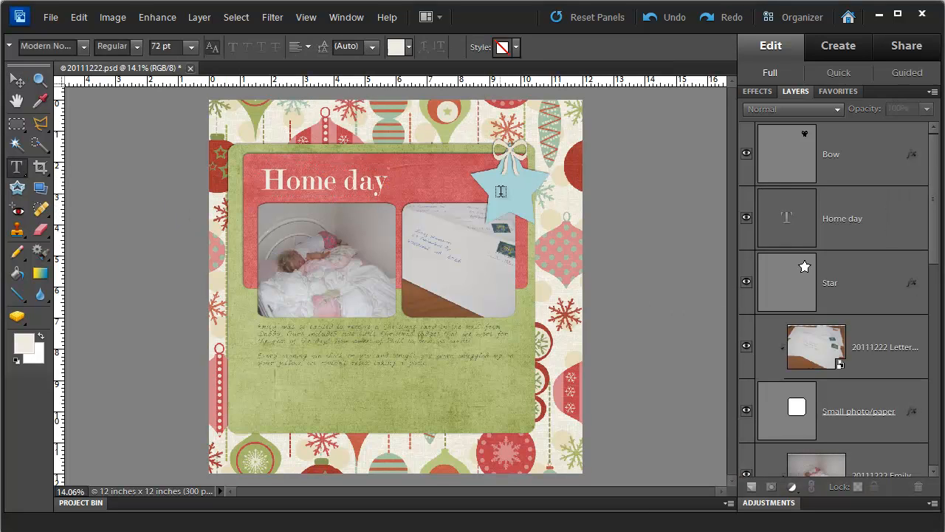
Add the number "22" as off-white text centred on the blue star.
left_click(499, 192)
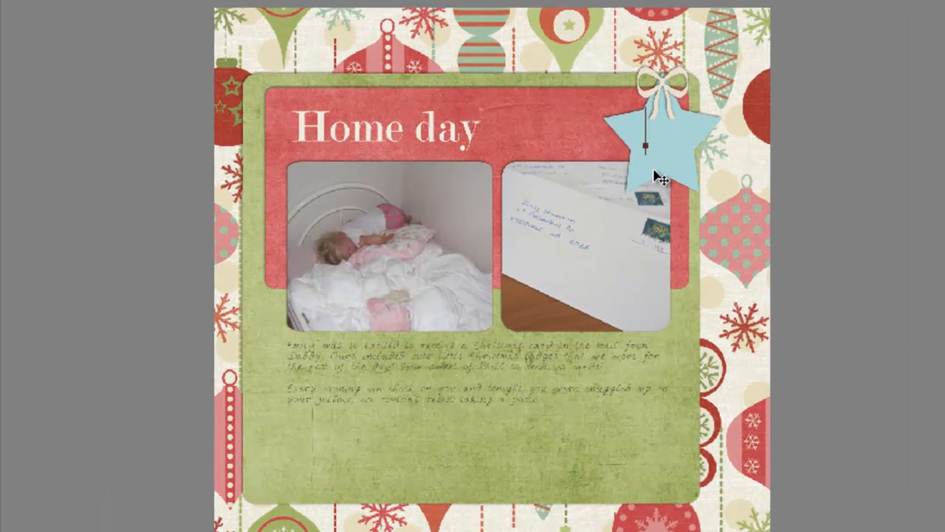
type("22")
left_click(865, 277)
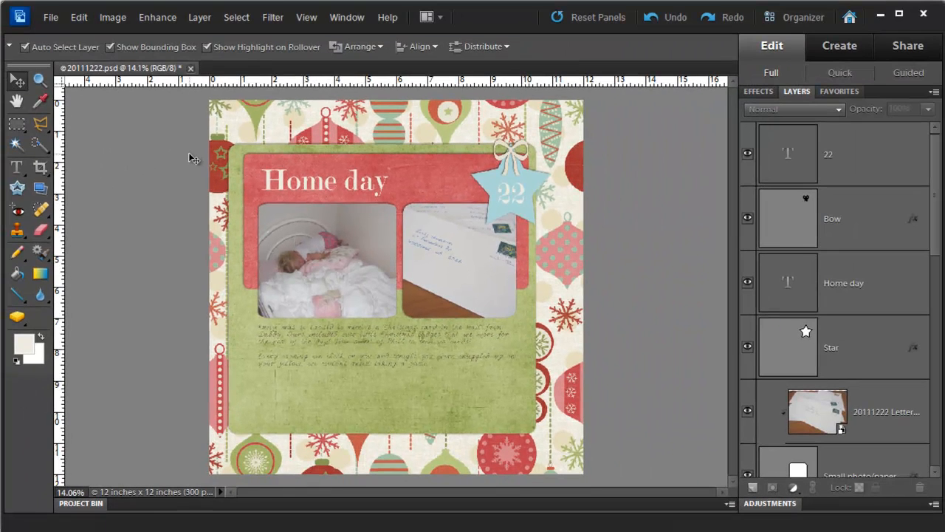
Place the klewis-happyhollydays heart sticker and the evakipler-peaceonearth ornaments, laying the teal ornament over the star, and deselect.
left_click(50, 17)
left_click(129, 223)
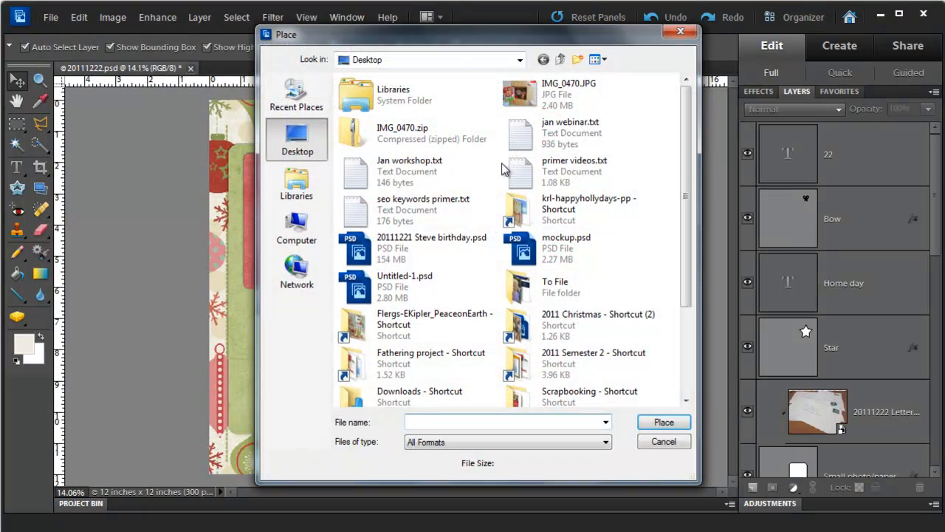
double_click(519, 205)
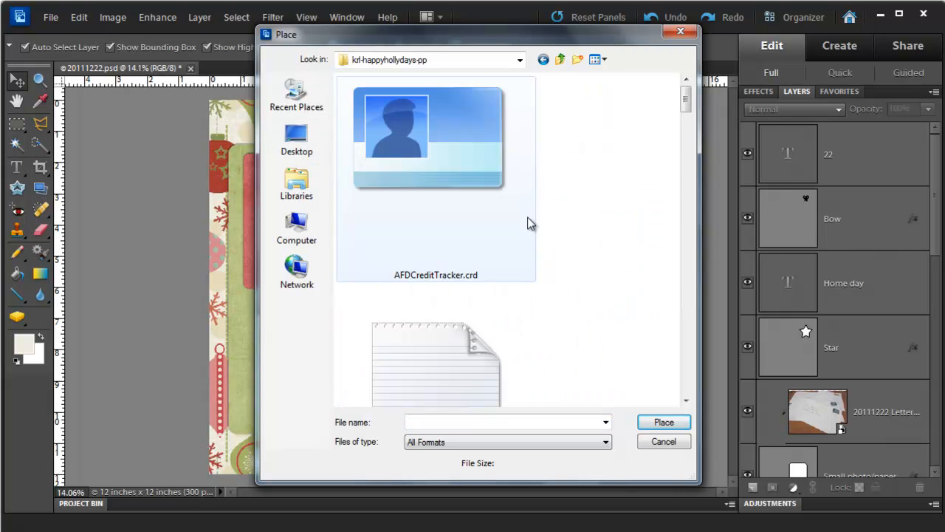
left_click(560, 59)
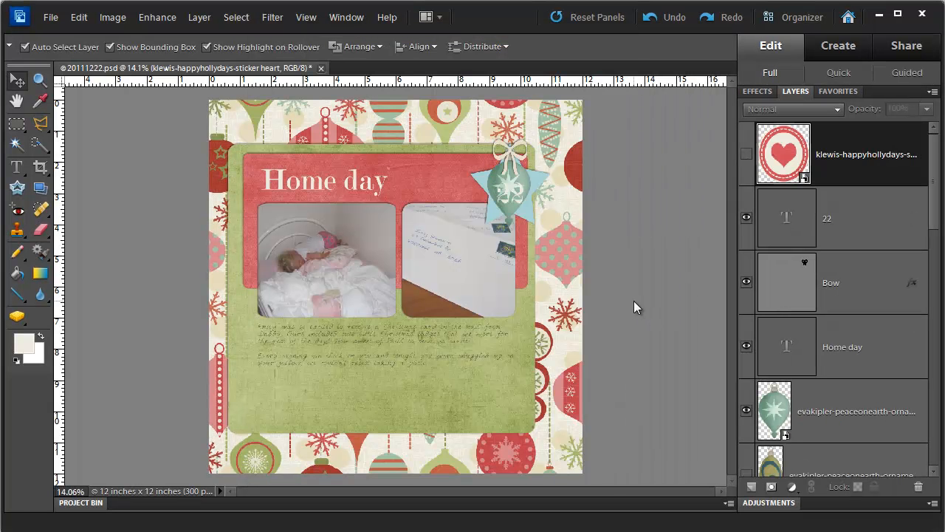
left_click(633, 303)
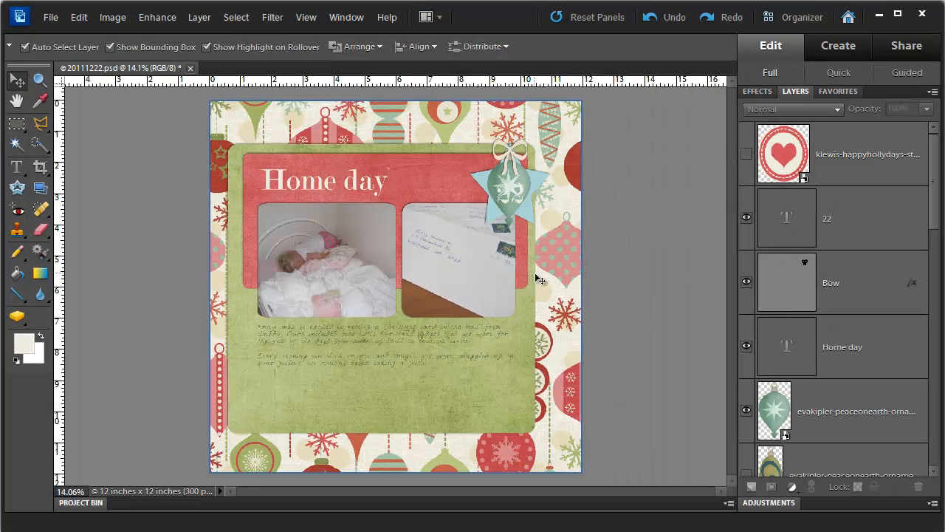
Hide the Star layer behind the teal ornament.
left_click(495, 183)
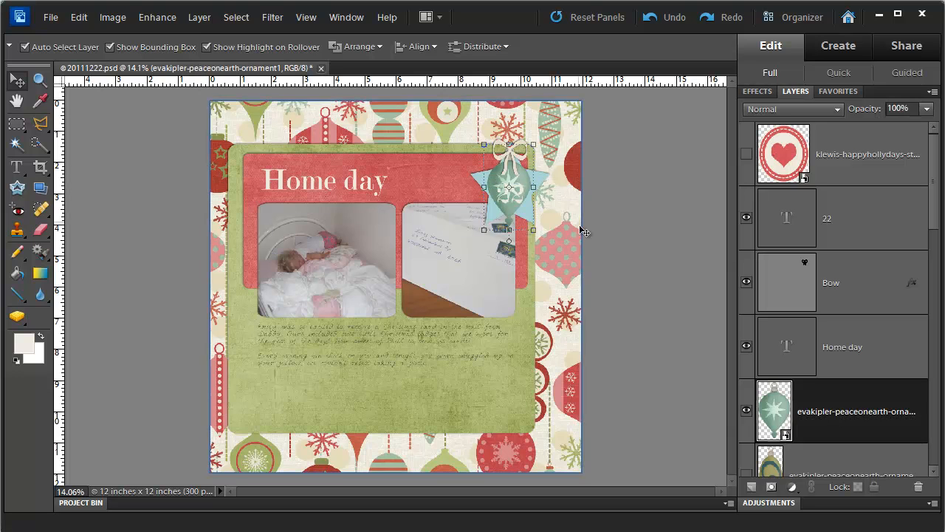
left_click(468, 171)
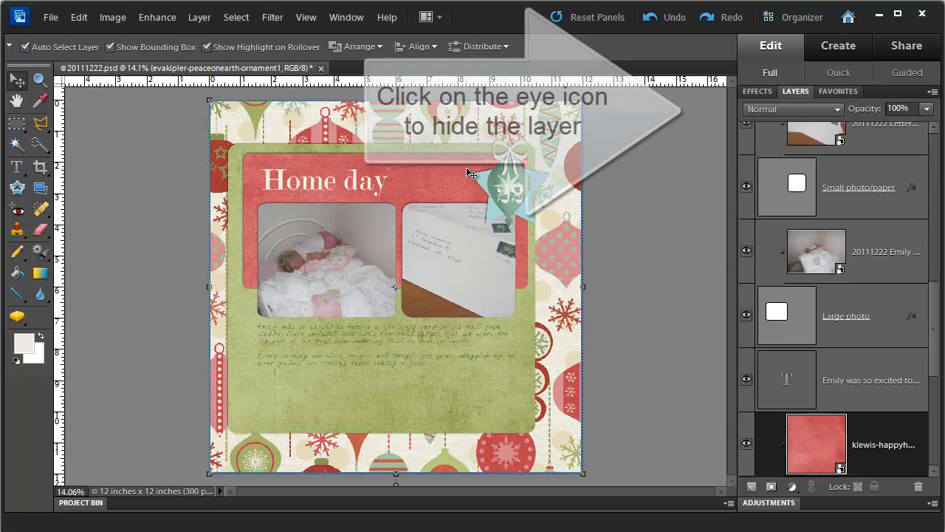
left_click(481, 178)
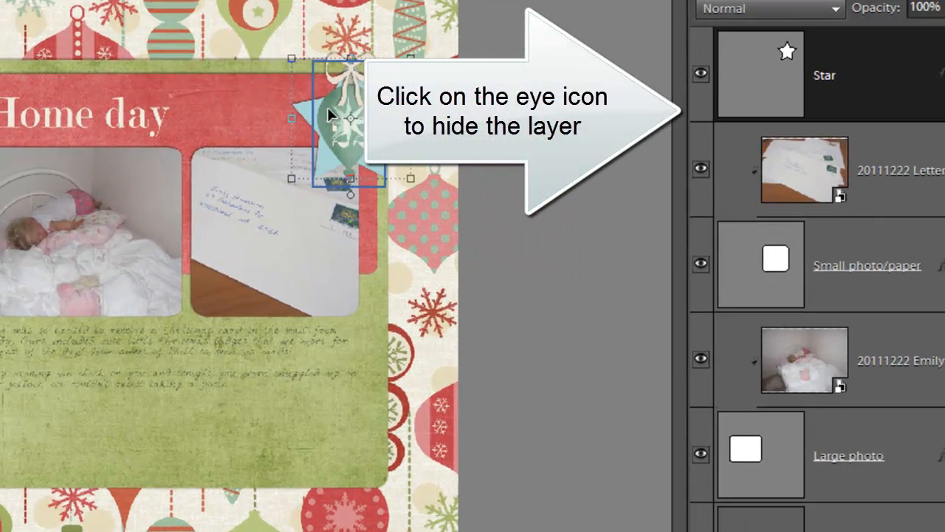
left_click(707, 81)
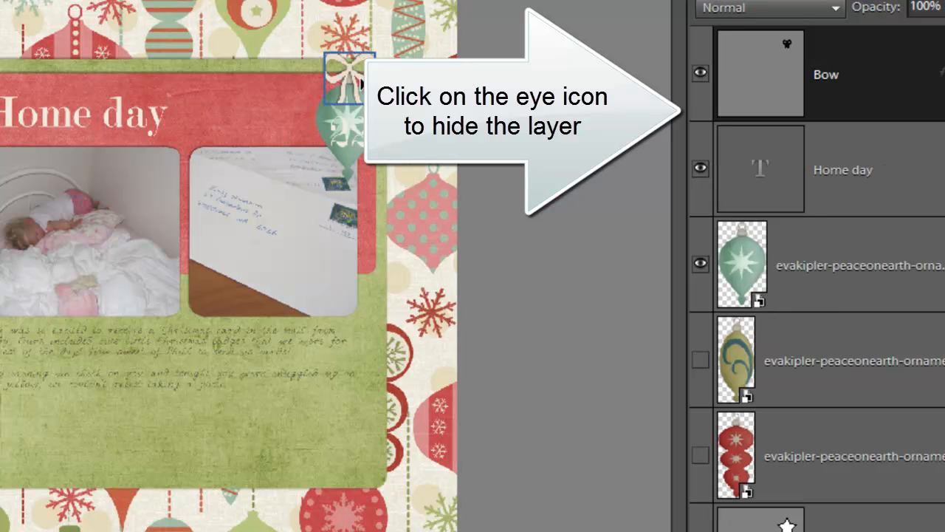
Hide the Bow layer that sits on top of the teal ornament.
left_click(694, 74)
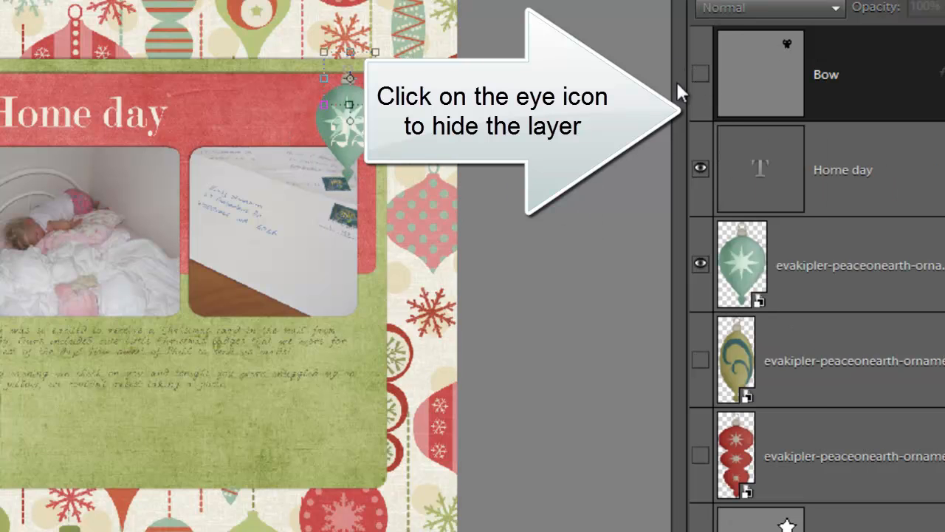
left_click(700, 75)
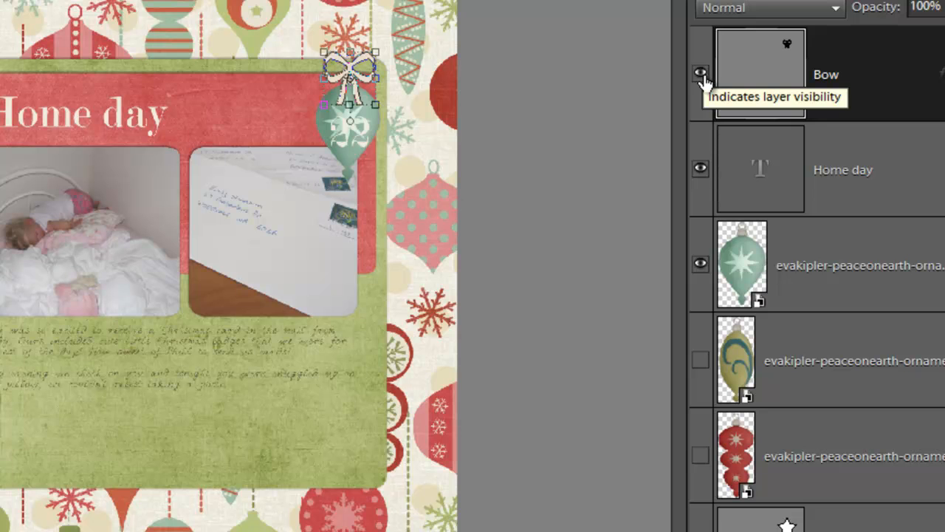
left_click(701, 66)
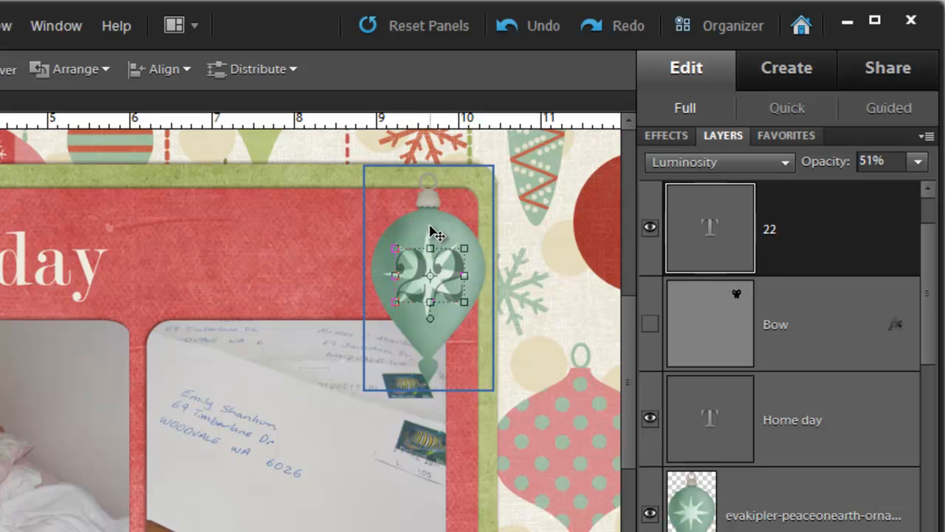
Align the number 22 and the teal ornament with each other by their horizontal centers.
left_click(442, 234)
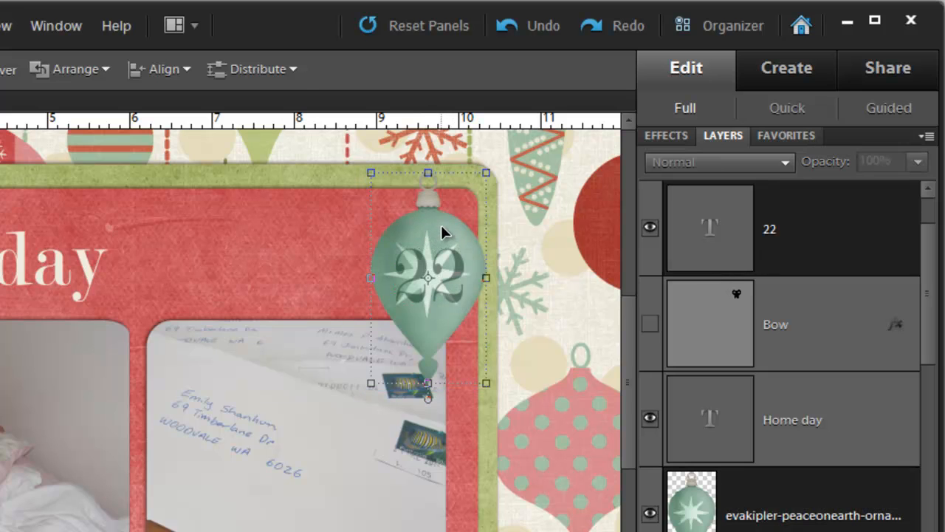
left_click(185, 70)
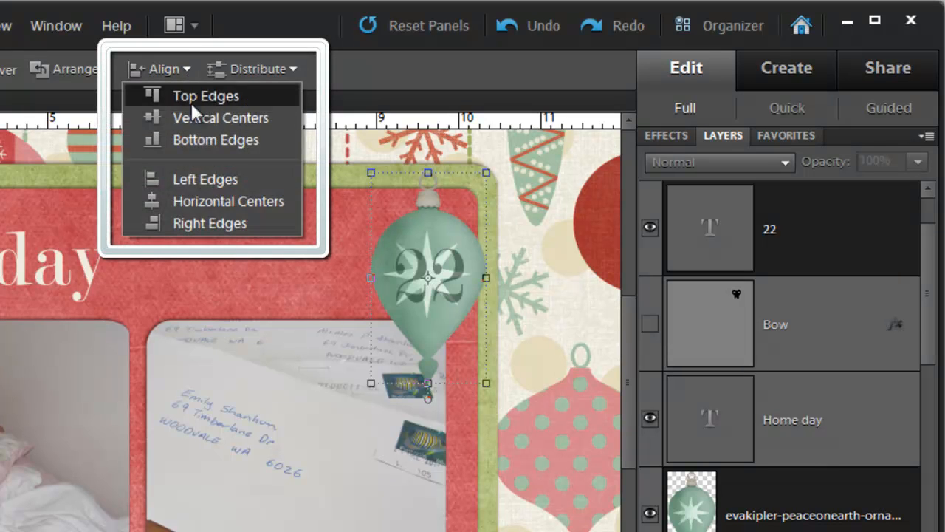
left_click(193, 198)
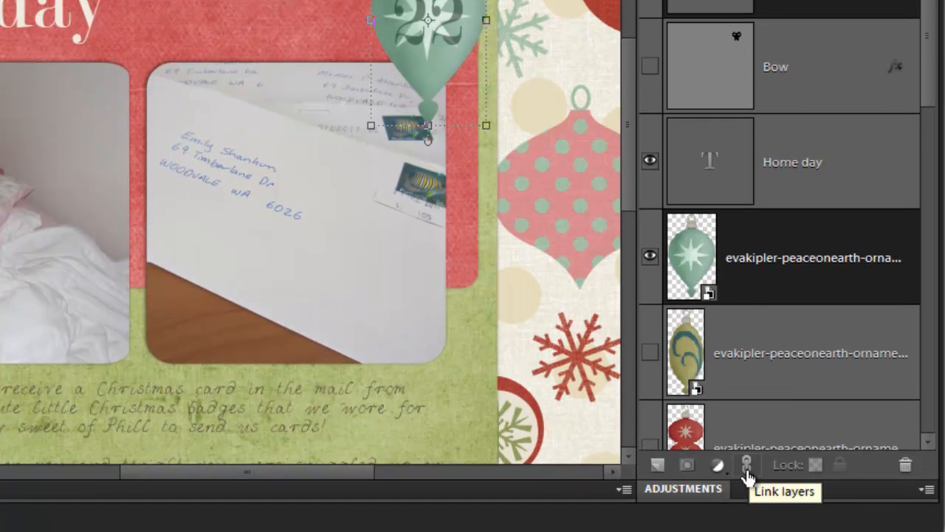
Link the 22 and teal ornament layers and move them together slightly outward over the red panel's right edge.
left_click(747, 469)
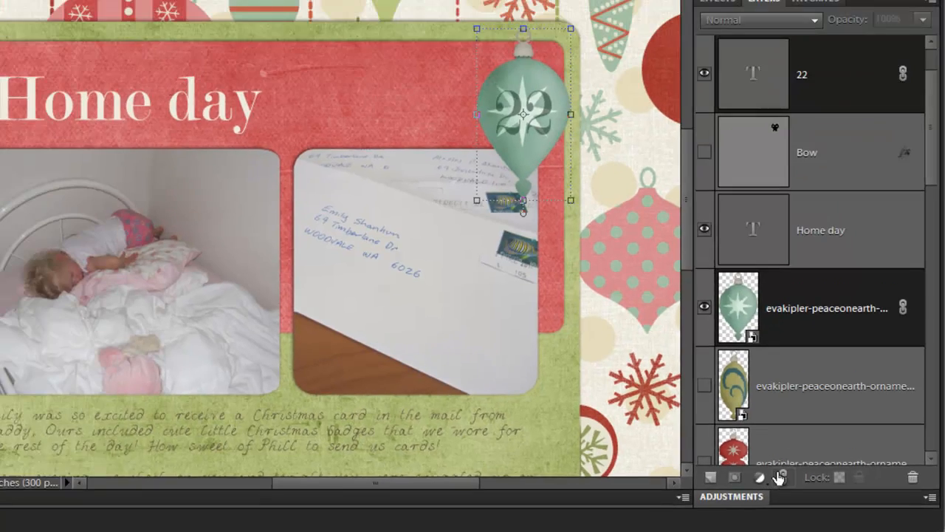
left_click(602, 201)
left_click(603, 151)
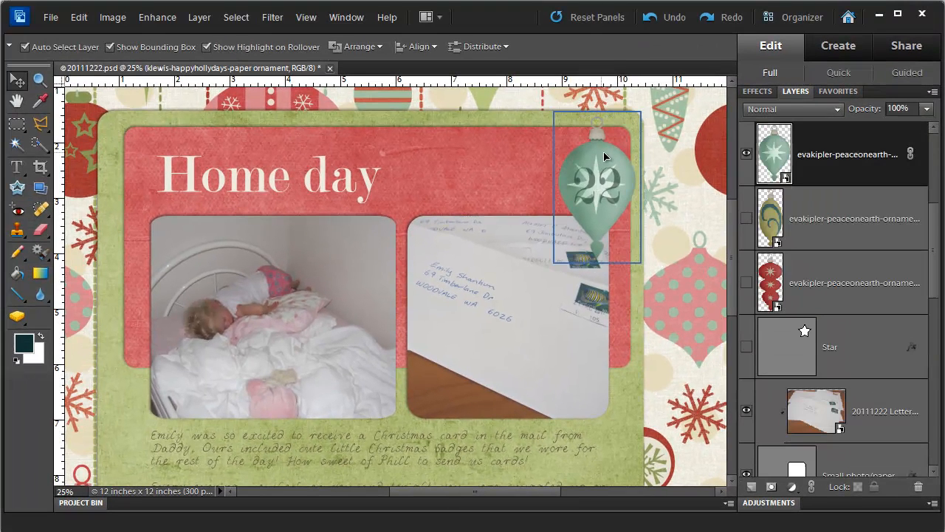
mouse_move(604, 153)
left_mouse_down()
mouse_move(614, 130)
mouse_move(612, 161)
mouse_move(597, 157)
left_mouse_up()
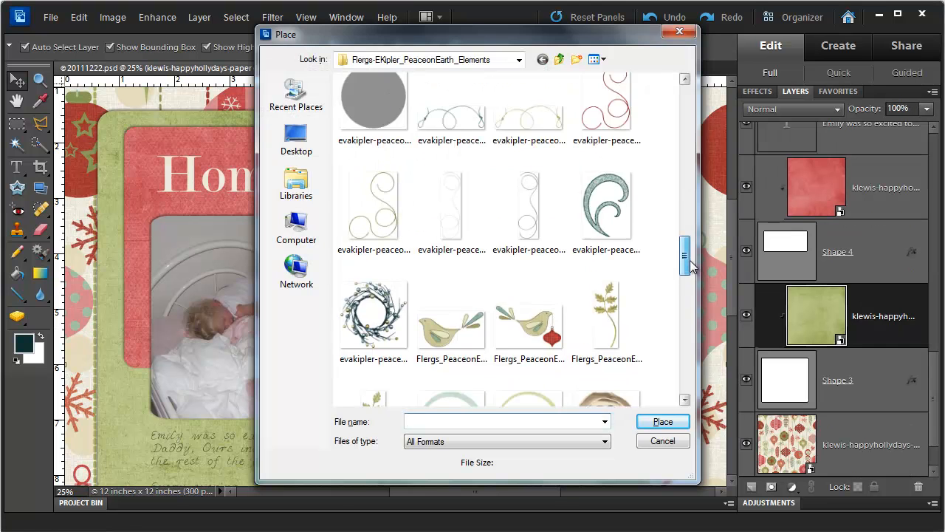
Place the evakipler-peaceonearth-staple from the Flergs-EKipler_PeaceonEarth_Elements folder and bring it in front of all layers.
scroll(683, 225, "down", 5)
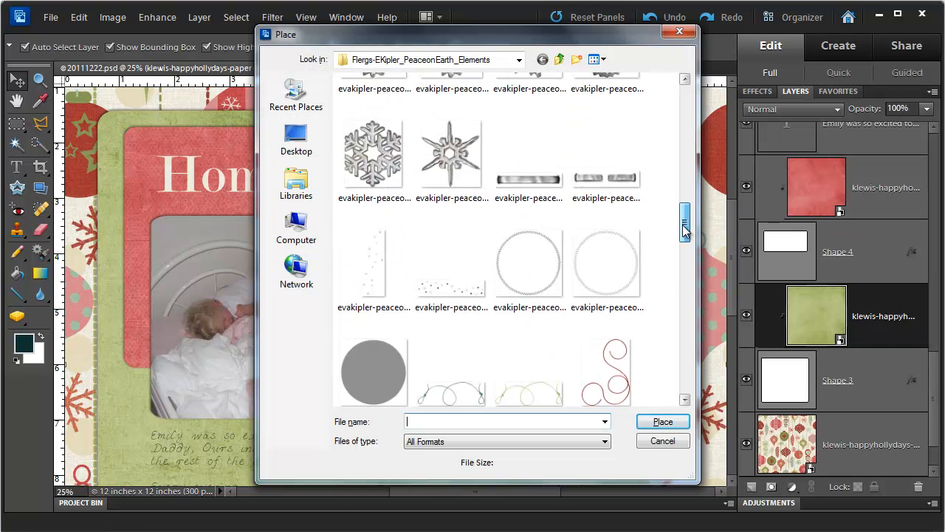
double_click(528, 209)
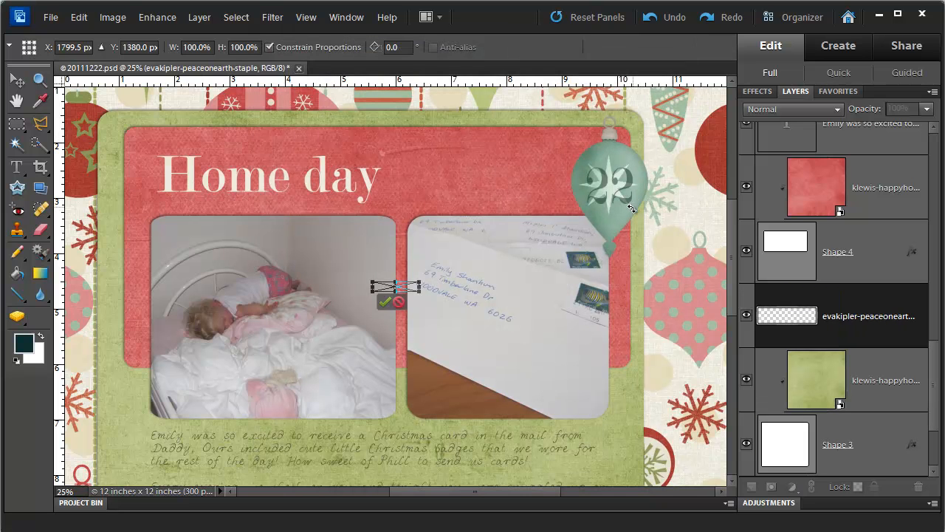
key("Return")
key("ctrl+shift+bracketright")
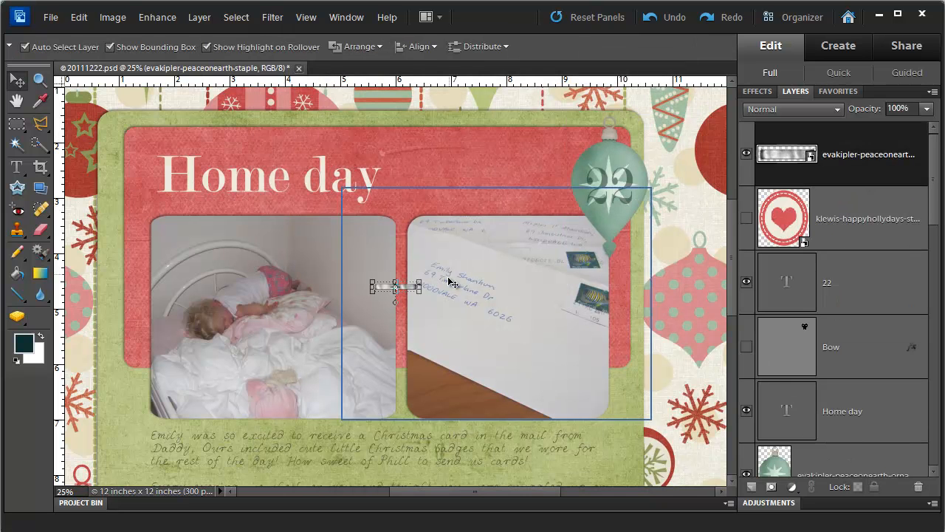
Position the slightly reduced staple over the hanging loop at the top of the teal ornament and deselect it.
left_click_drag(406, 288, 644, 120)
key("Return")
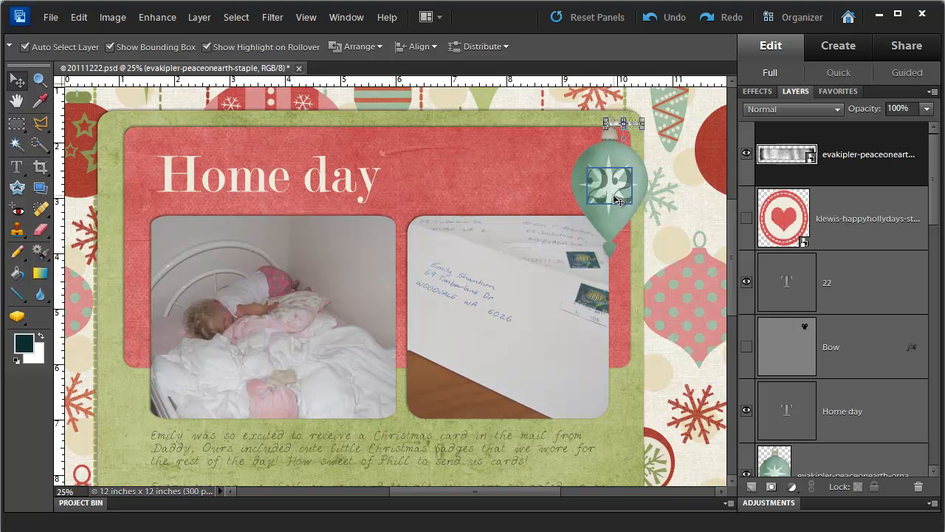
left_click(669, 180)
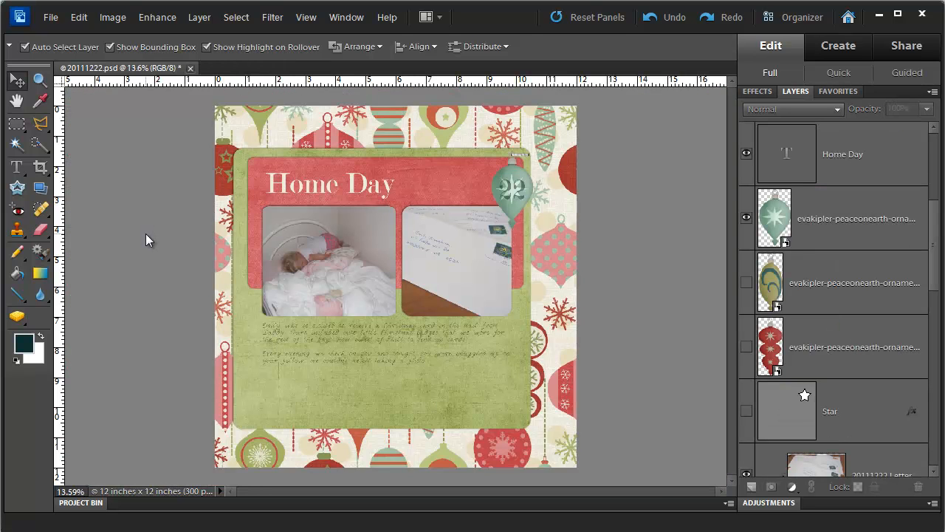
Copy the layer style of Shape 4, the clipping shape beneath the red paper.
left_click(495, 193)
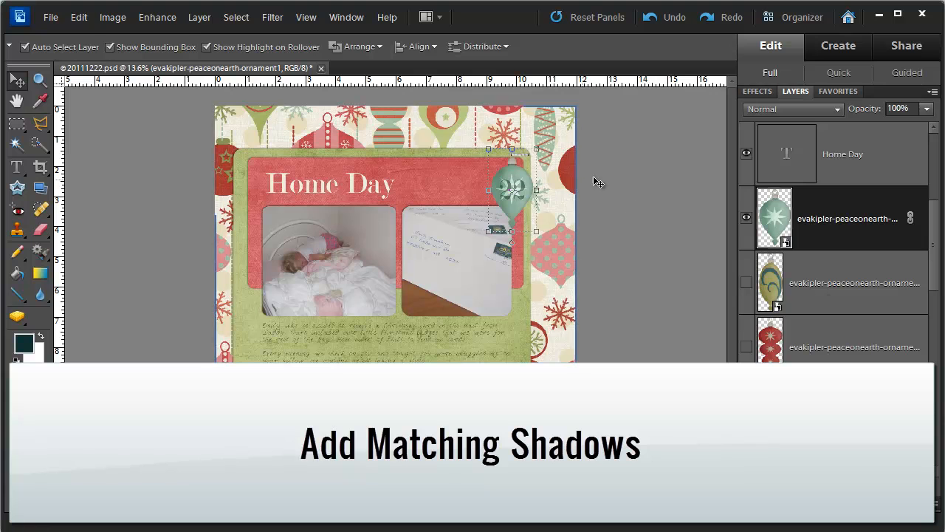
left_click(456, 177)
right_click(864, 438)
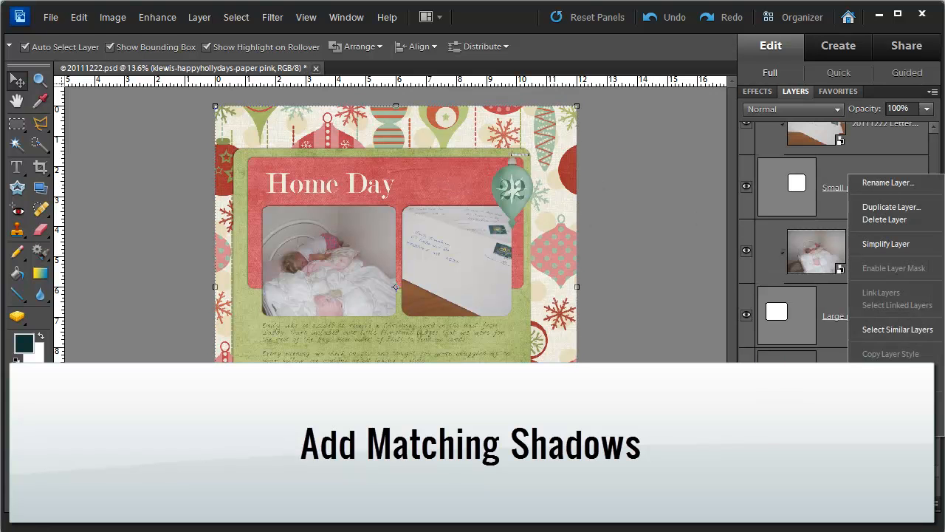
left_click(890, 367)
left_click_drag(936, 336, 938, 383)
left_click(862, 338)
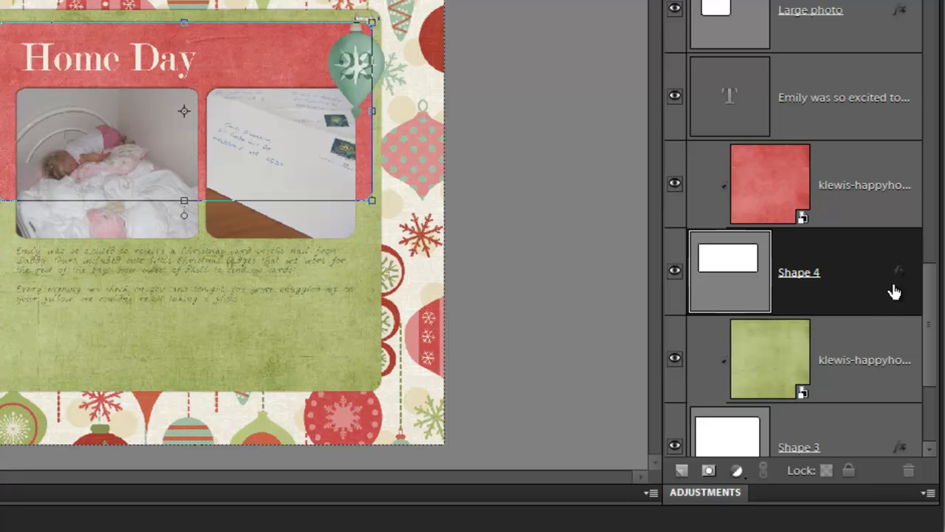
right_click(810, 255)
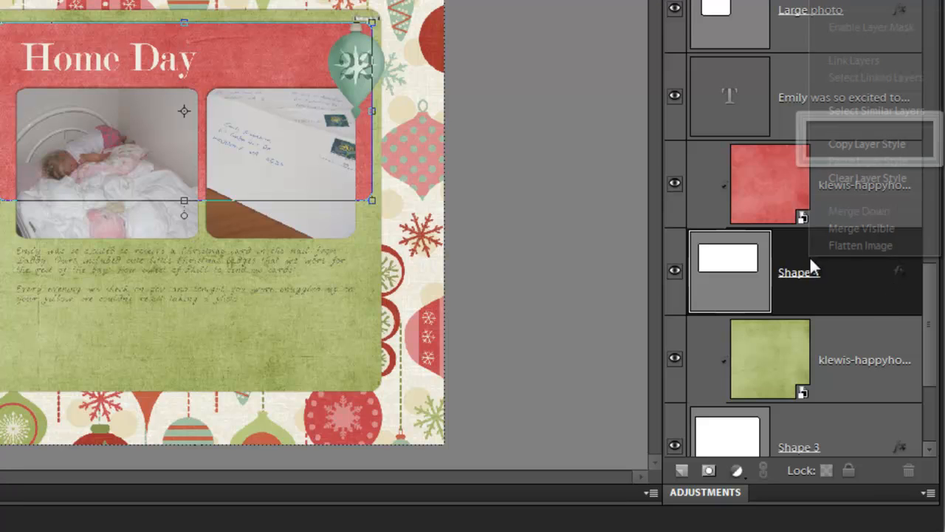
left_click(849, 148)
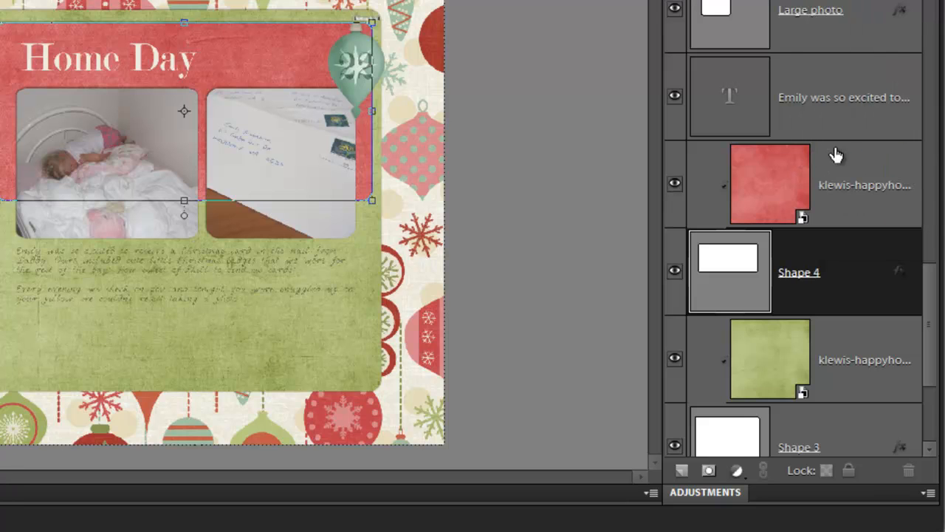
left_click(348, 94)
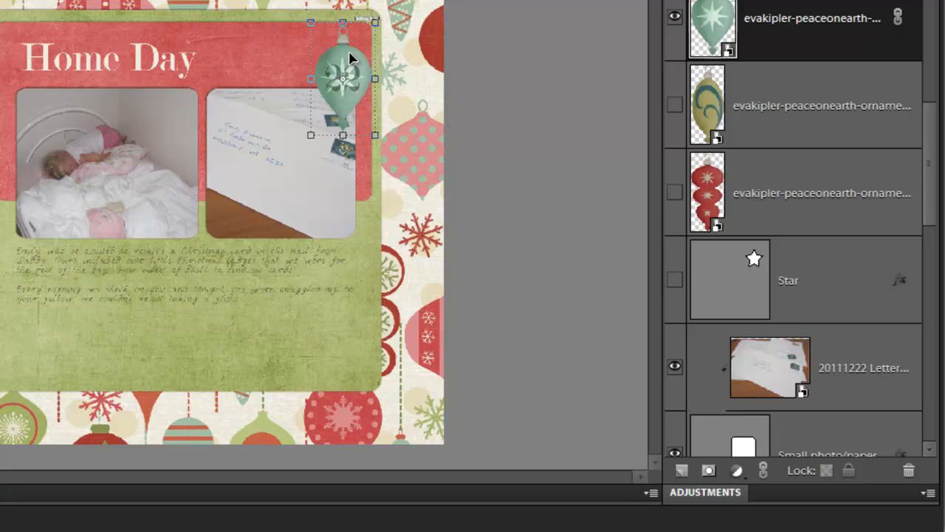
key("ctrl+z")
left_click(516, 127)
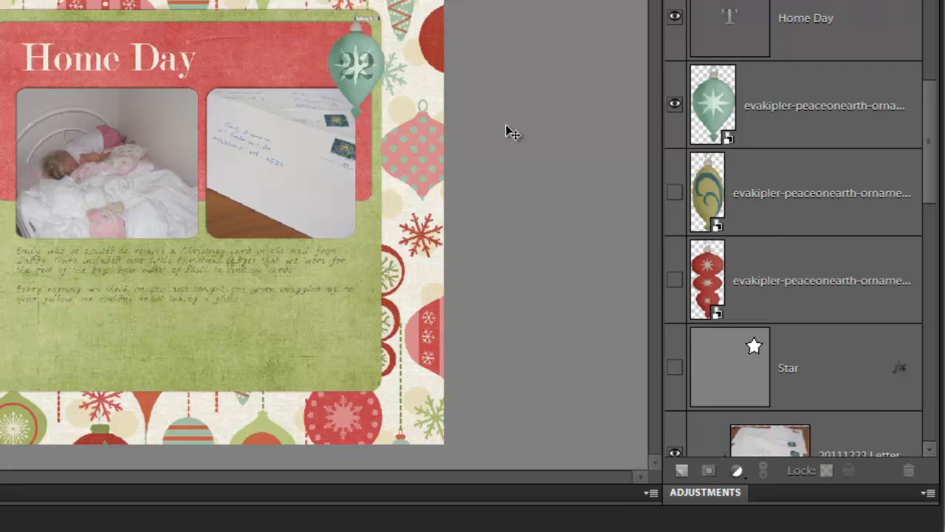
Paste the copied layer style onto the teal ornament layer and deselect it.
left_click(362, 53)
right_click(838, 105)
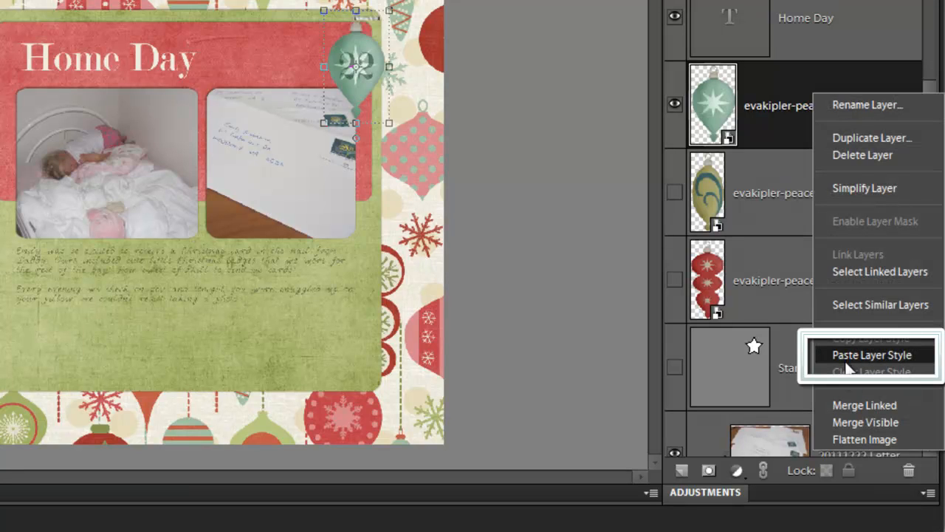
left_click(847, 366)
left_click(618, 219)
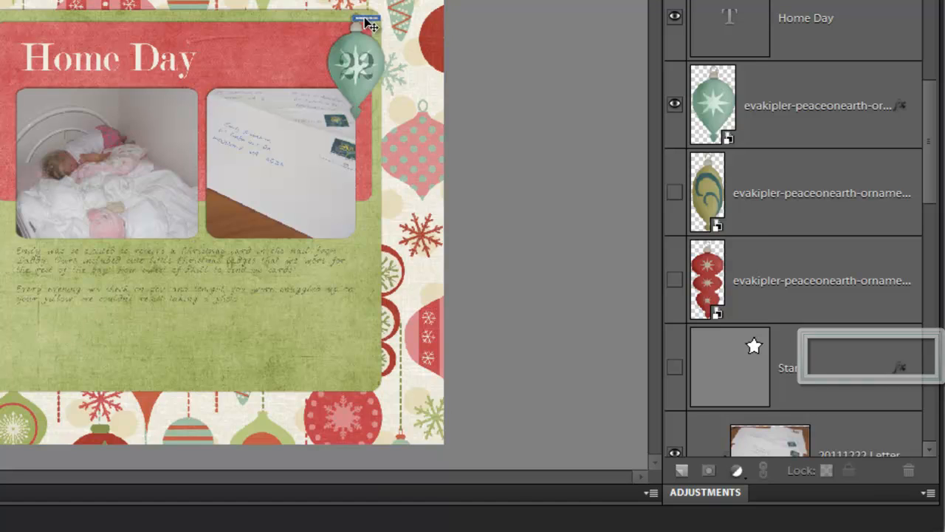
Paste the same layer style onto the staple layer above the ornament and deselect it.
left_click(369, 24)
right_click(839, 47)
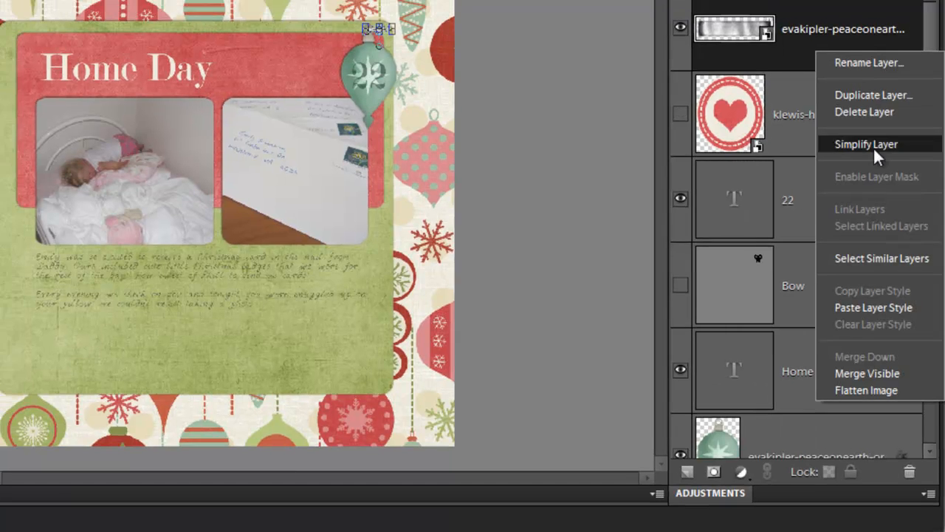
left_click(873, 307)
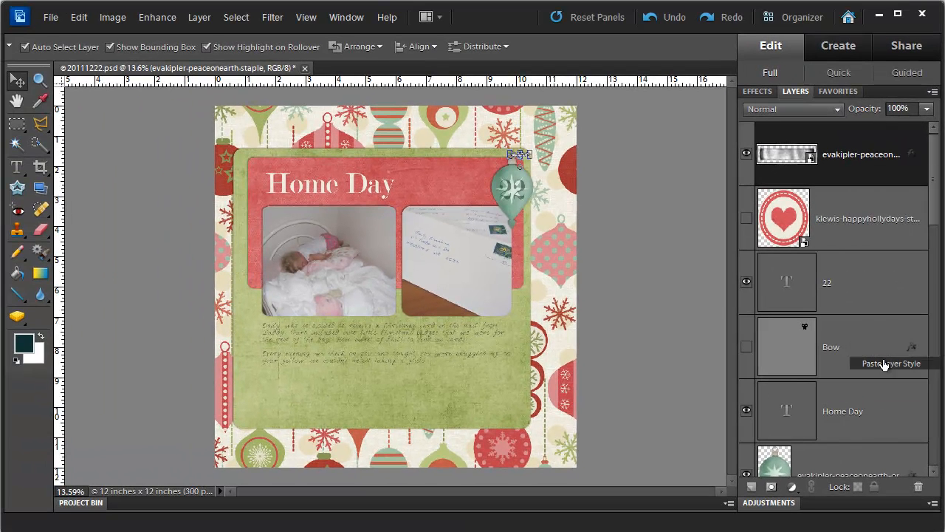
left_click(708, 290)
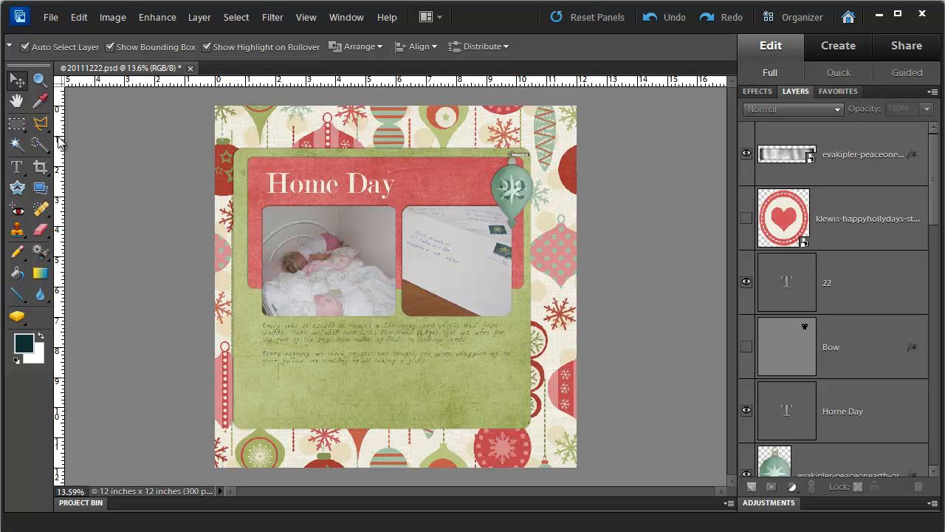